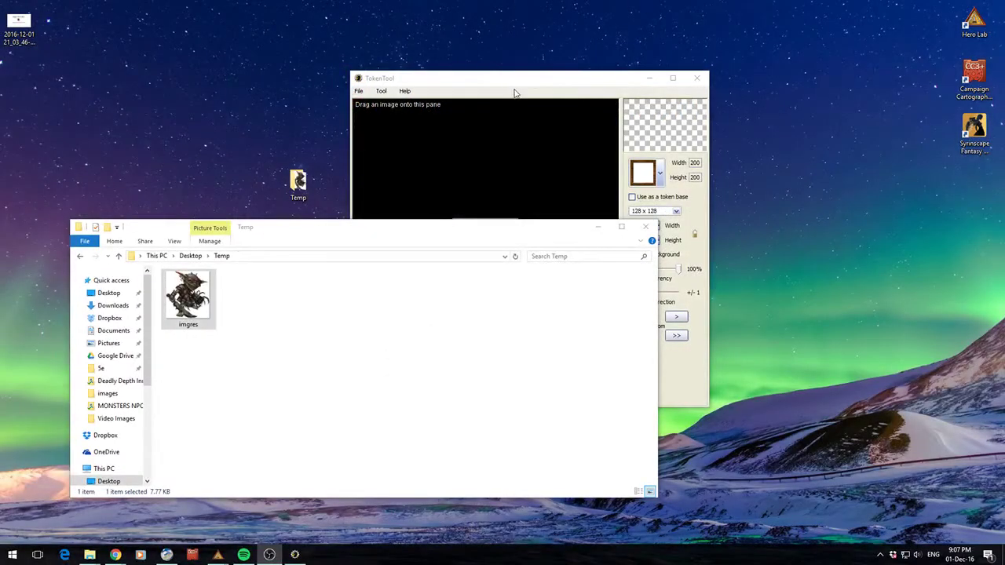
- Replace the square wooden token frame with the round dark-red ring overlay, keeping 128 x 128
drag(514, 82, 601, 78)
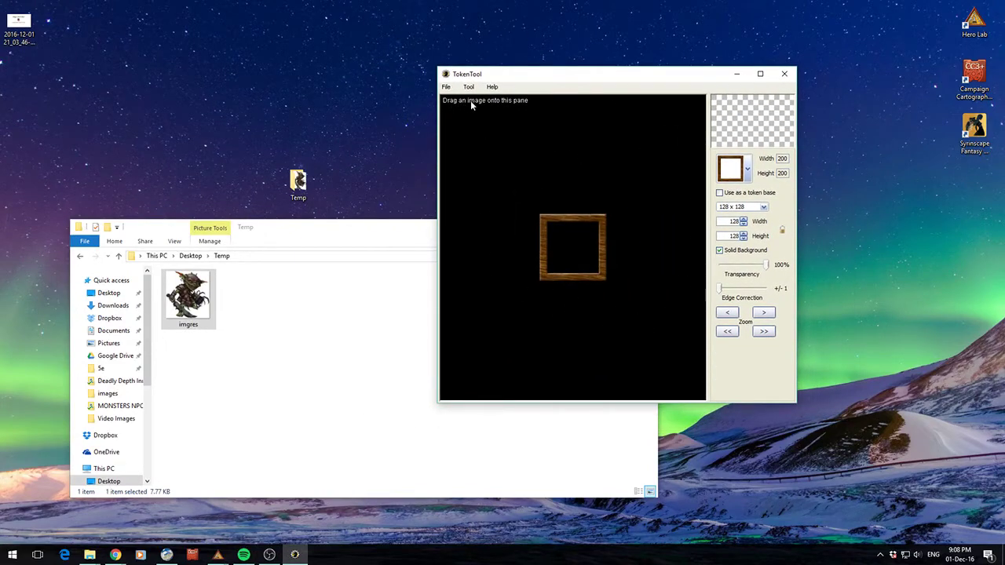
click(746, 169)
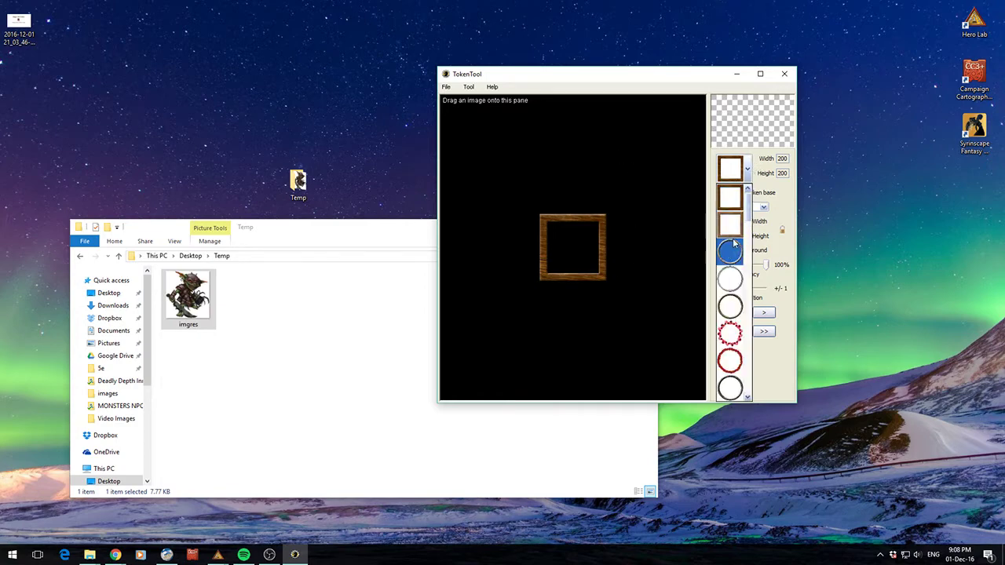
scroll(750, 215, down, 2)
scroll(752, 213, up, 2)
click(730, 215)
click(747, 170)
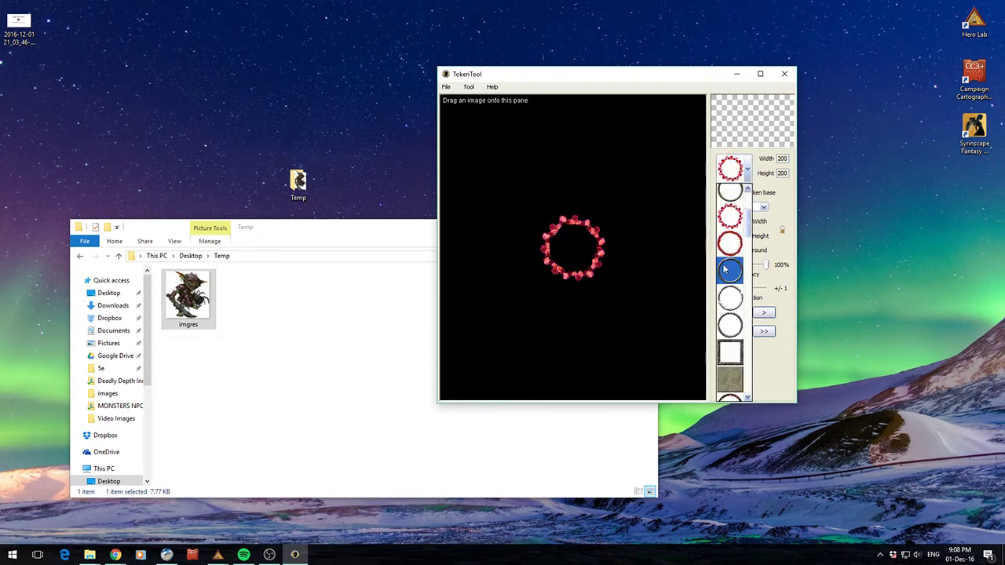
click(730, 270)
click(747, 169)
drag(747, 235, 761, 360)
click(729, 248)
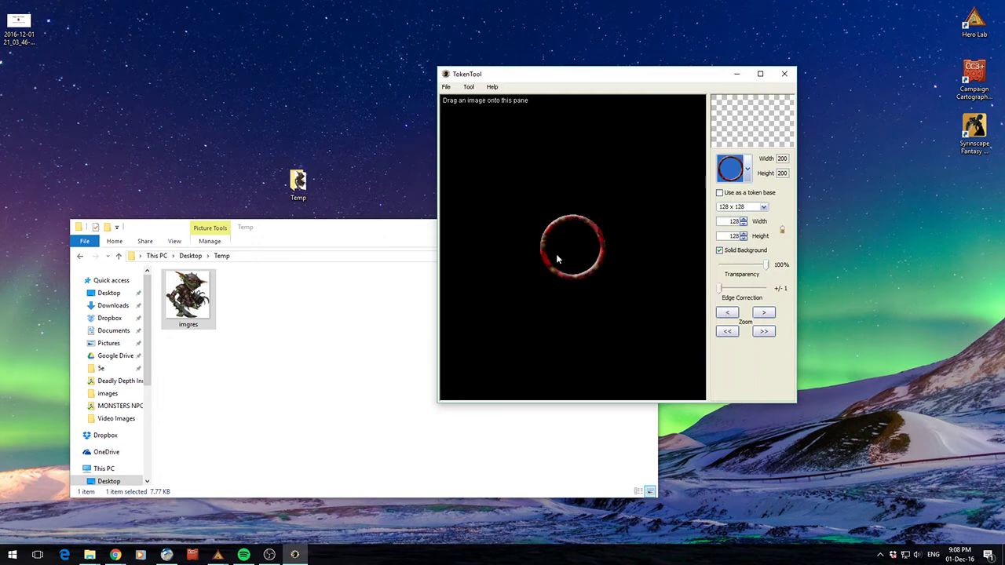
click(252, 353)
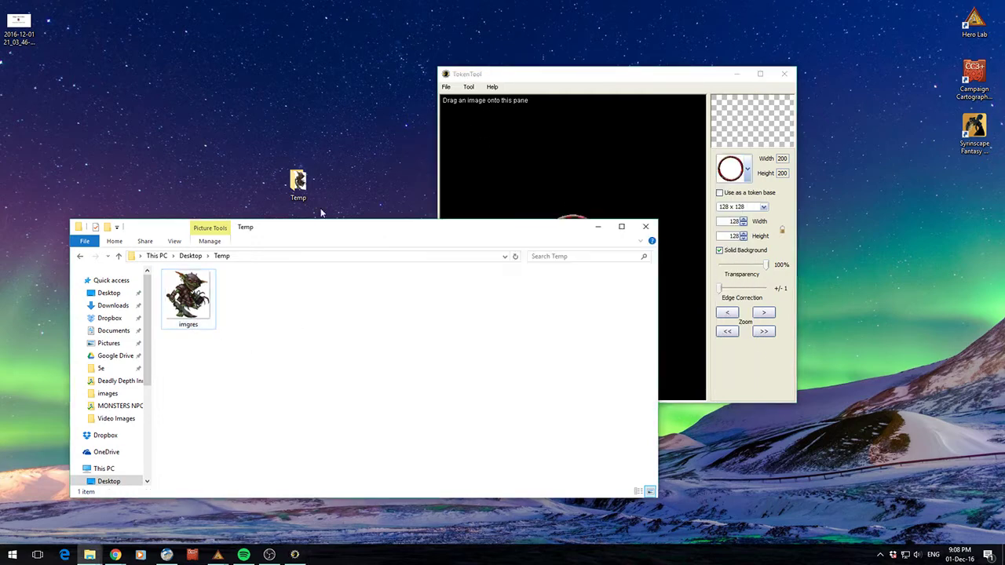
- Load the imgres goblin picture into the token and move it up under the ring
drag(656, 349, 400, 337)
drag(191, 300, 577, 276)
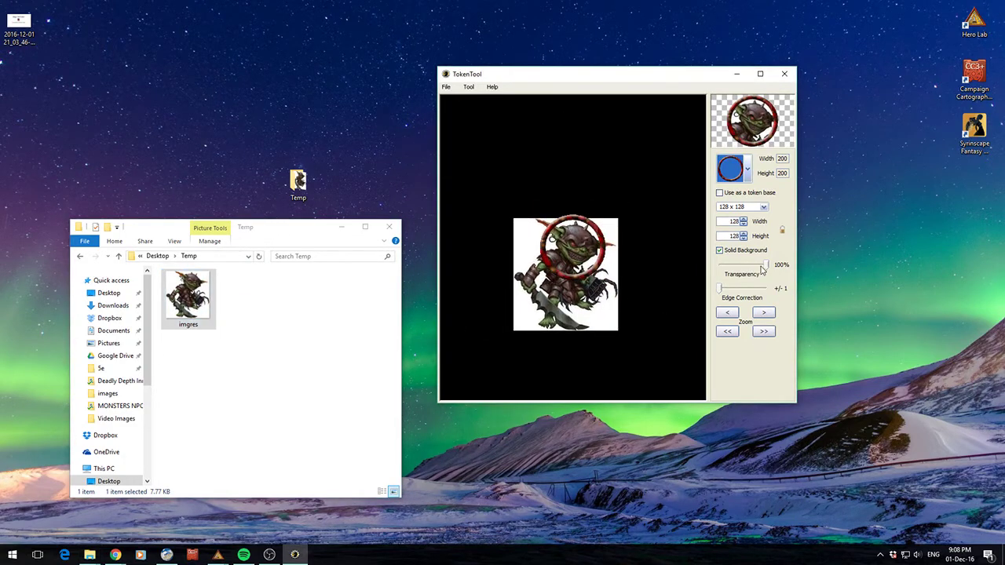
click(763, 207)
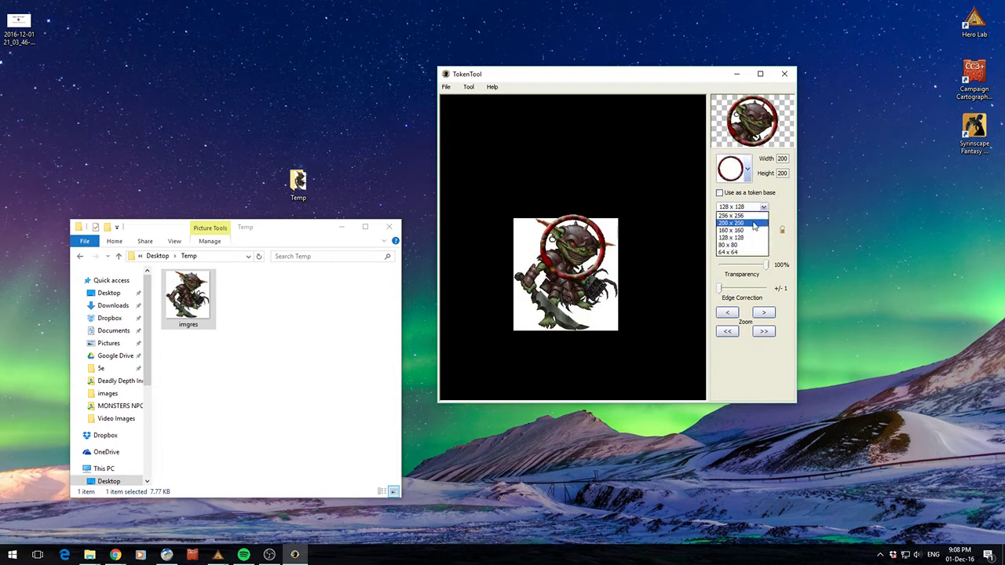
click(722, 226)
drag(540, 312, 544, 300)
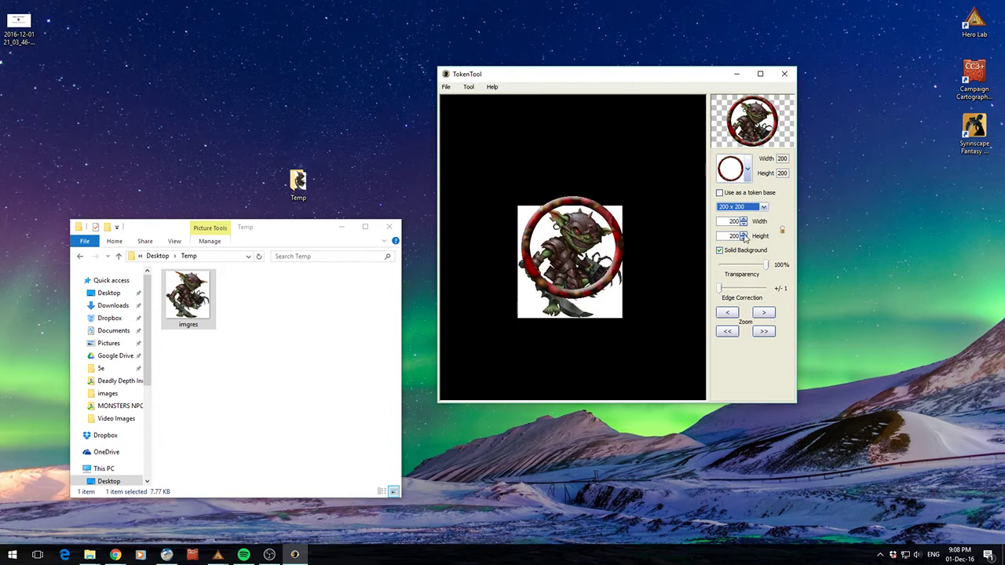
- Raise the token size to 256 x 256, centre the goblin, and toggle the solid background
click(763, 206)
click(747, 229)
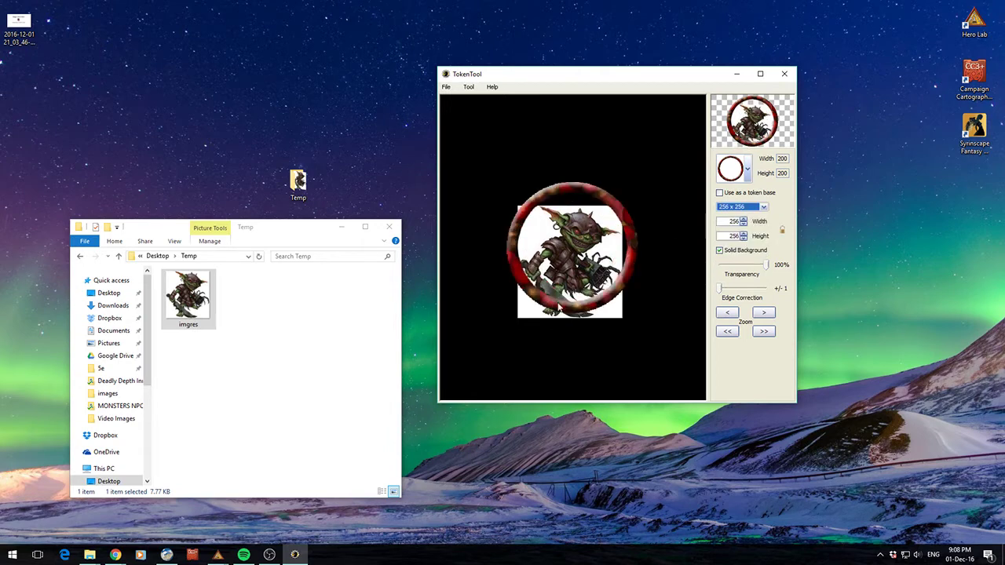
drag(549, 298, 550, 294)
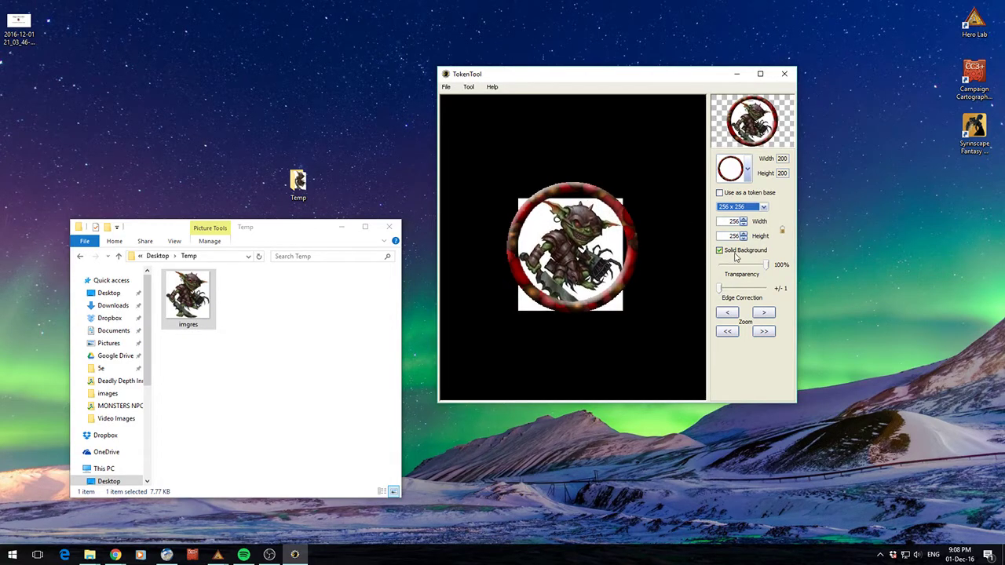
click(736, 251)
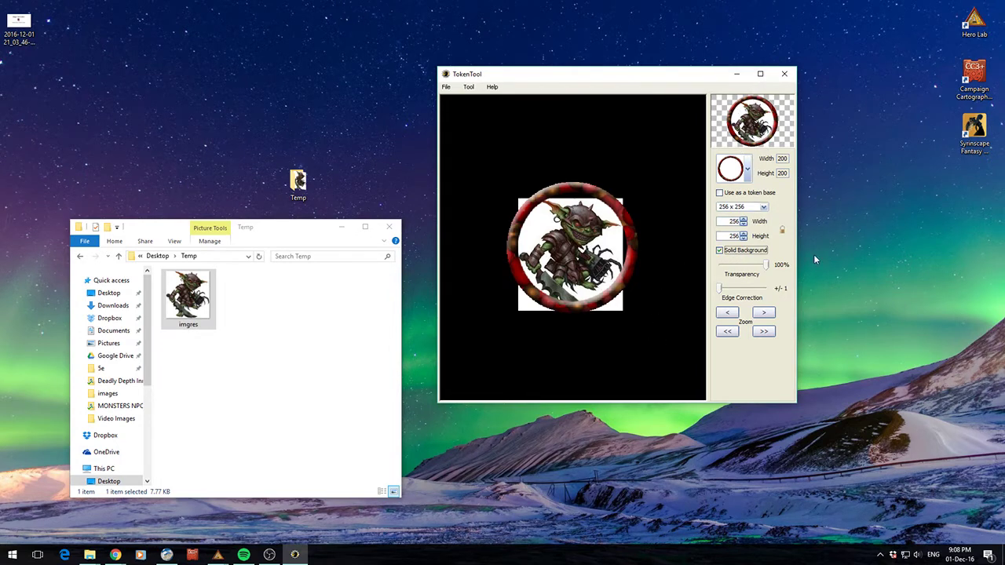
- Save the token through File > Save Token as 'Goblin Token' in Desktop's Temp folder
click(468, 86)
mouse_move(446, 87)
click(467, 116)
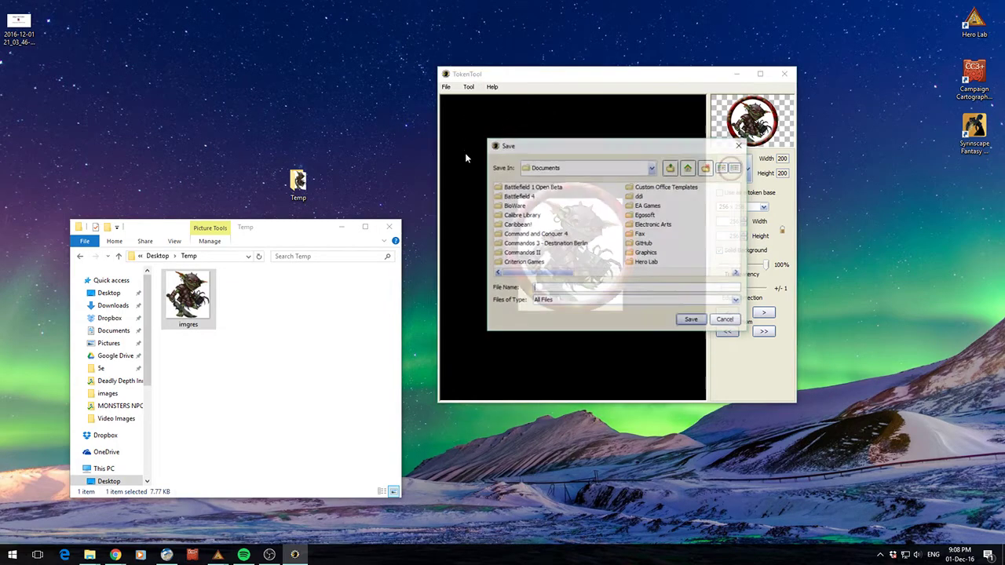
click(670, 168)
click(670, 168)
click(670, 168)
click(670, 168)
click(670, 168)
click(670, 168)
click(670, 168)
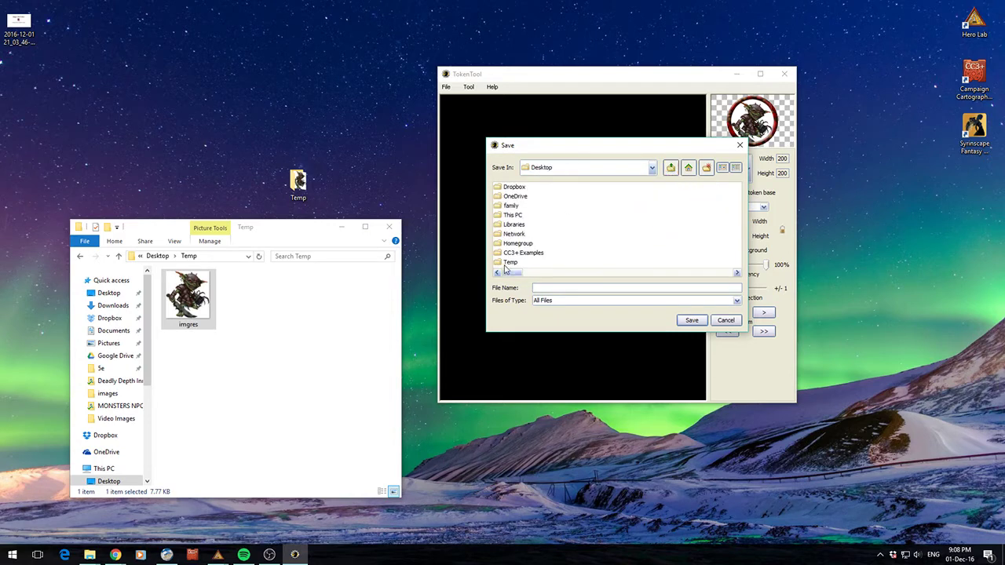
double_click(508, 262)
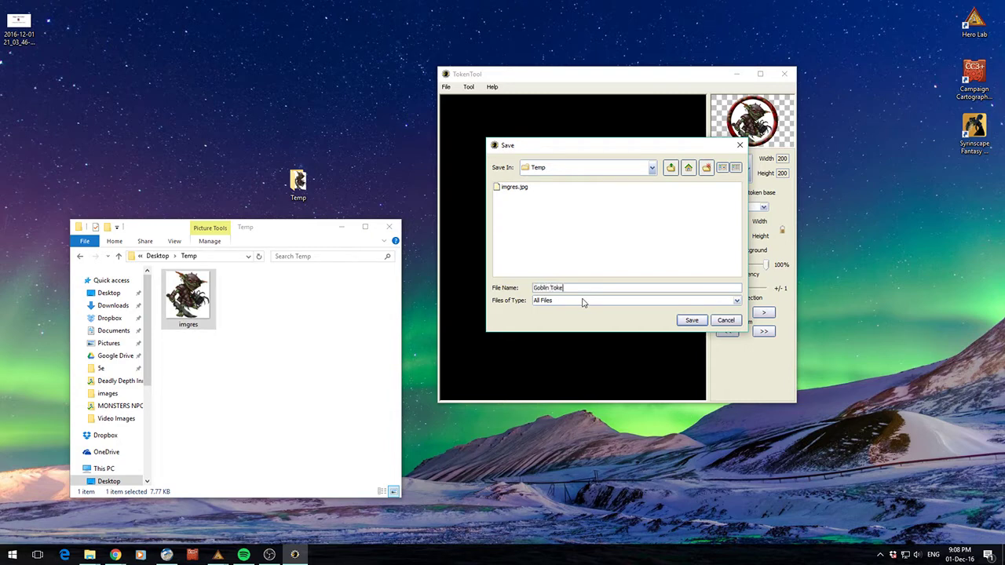
click(691, 322)
click(246, 382)
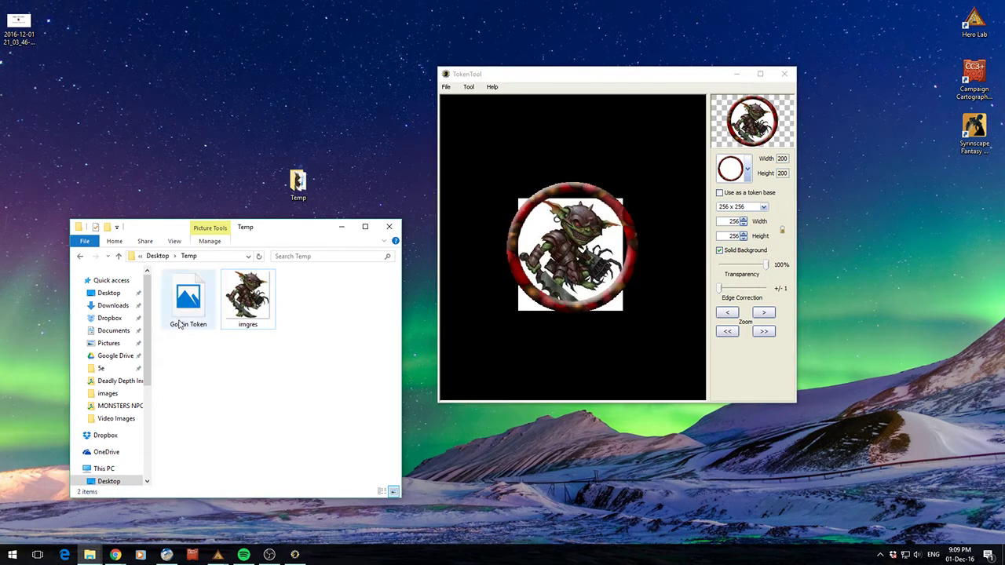
- Try opening Goblin Token in Paint, dismiss the file-sharing error, and close TokenTool
click(197, 323)
right_click(179, 296)
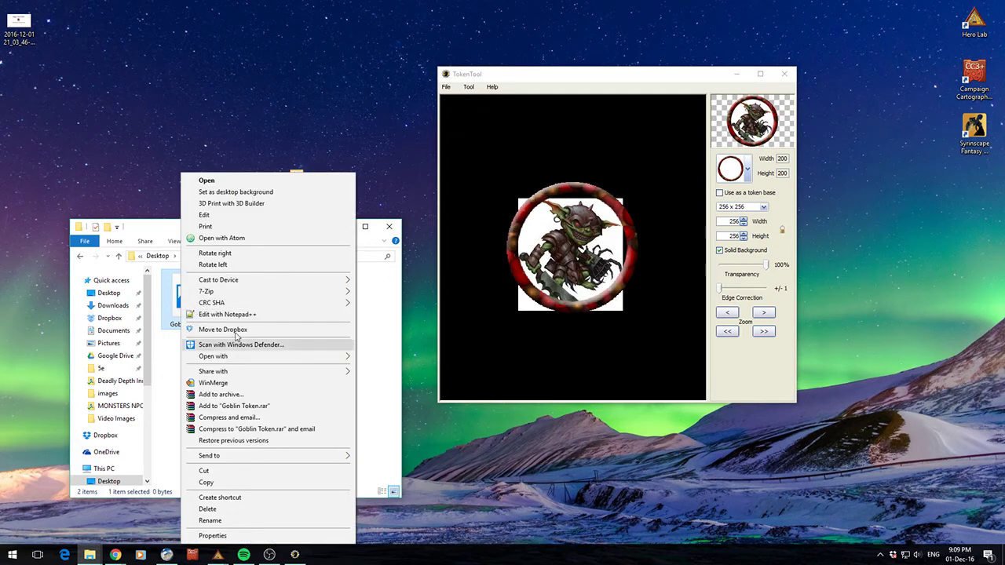
mouse_move(345, 356)
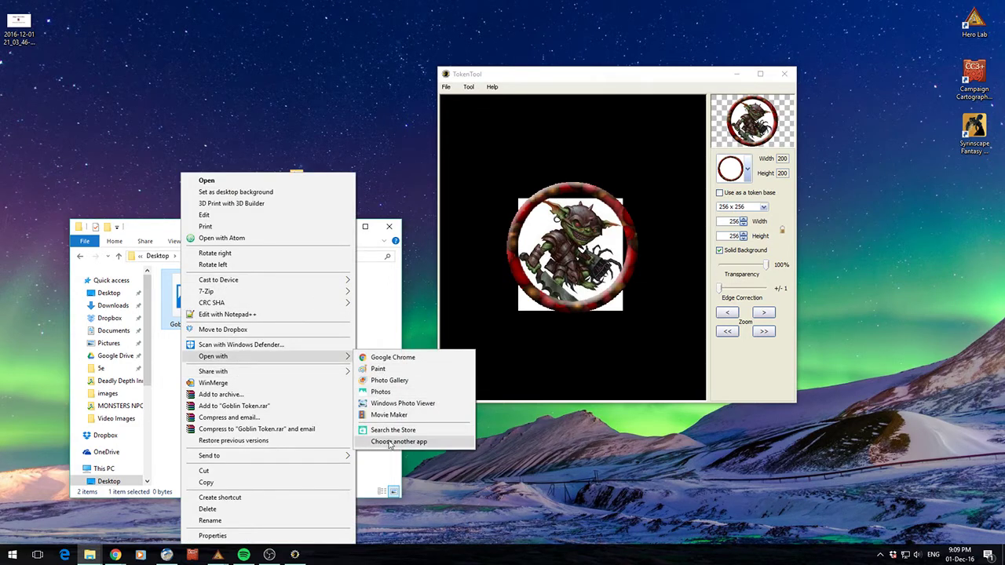
click(378, 369)
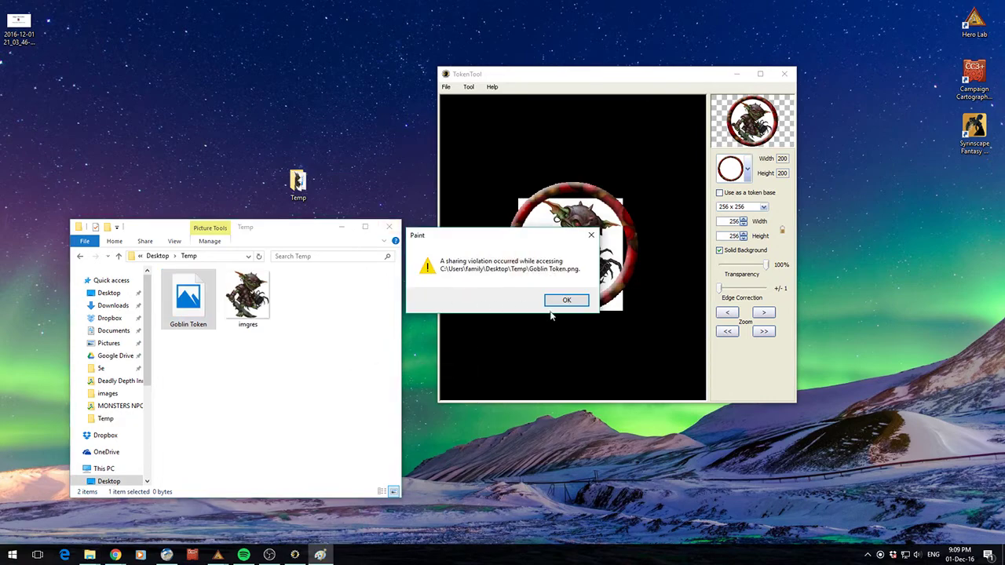
click(568, 303)
click(783, 74)
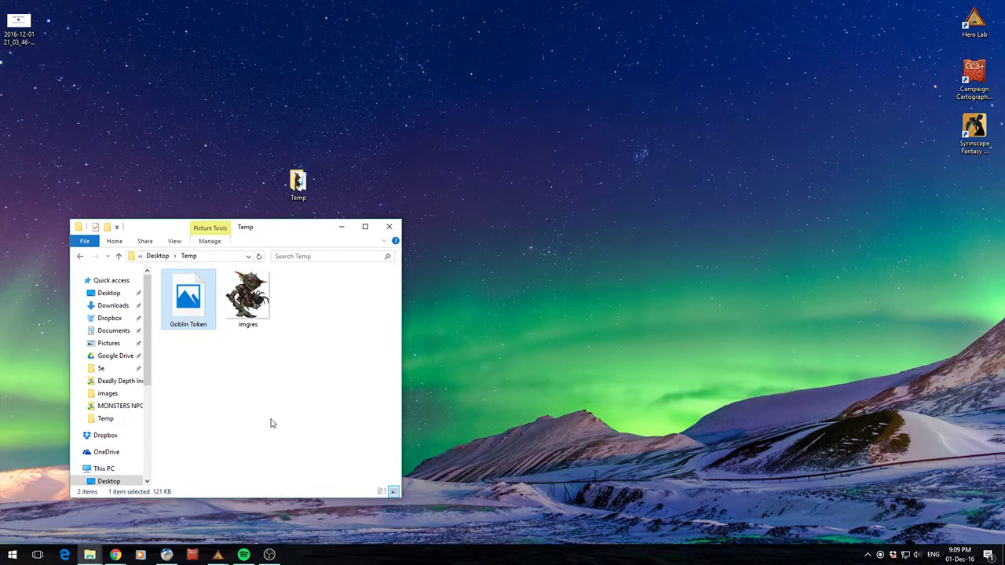
- View the red-ringed Goblin Token.png in Photos, then close the viewer
double_click(188, 302)
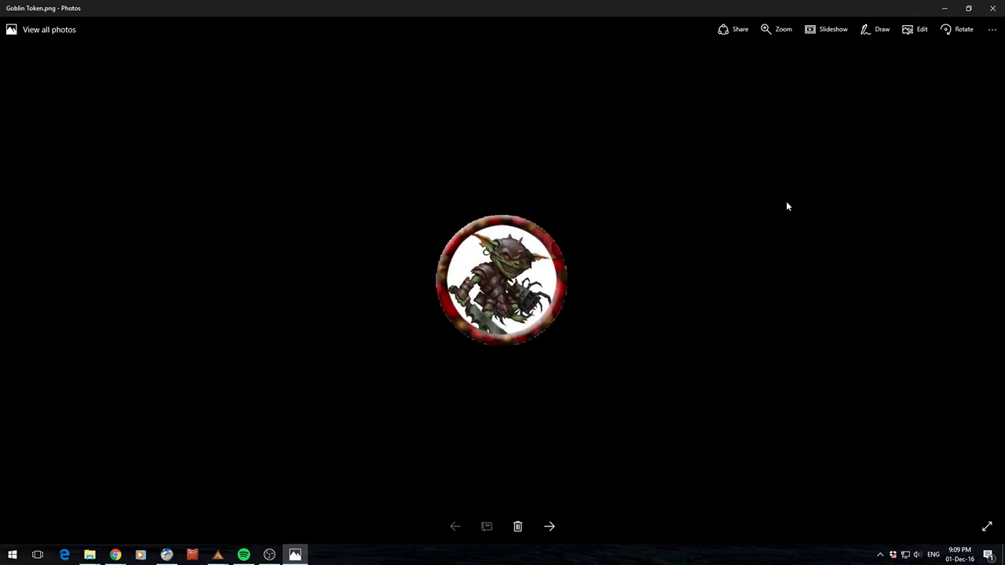
click(991, 8)
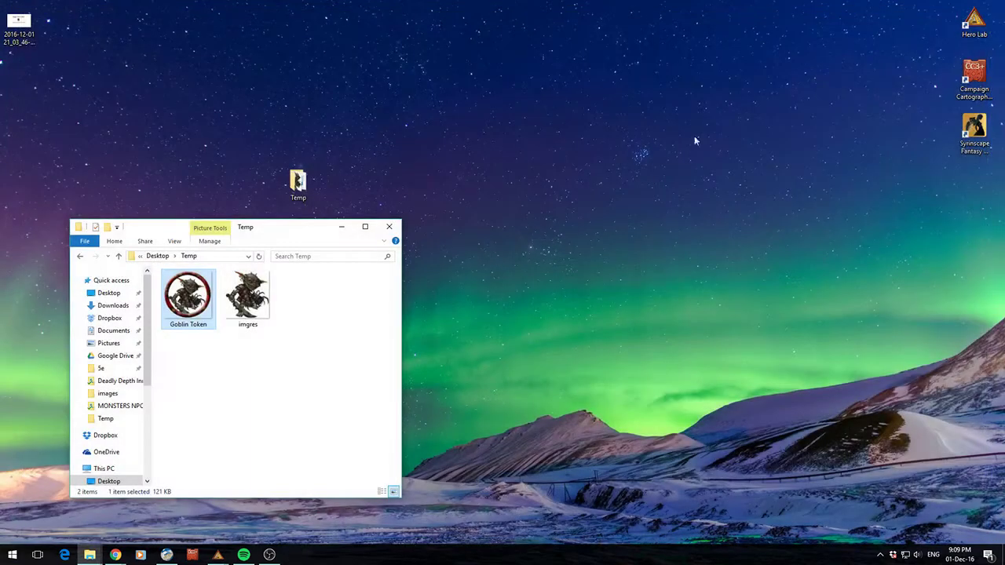
- Switch to the Roll20 editor, reopen the art library and open its TOKENS folder
mouse_move(115, 556)
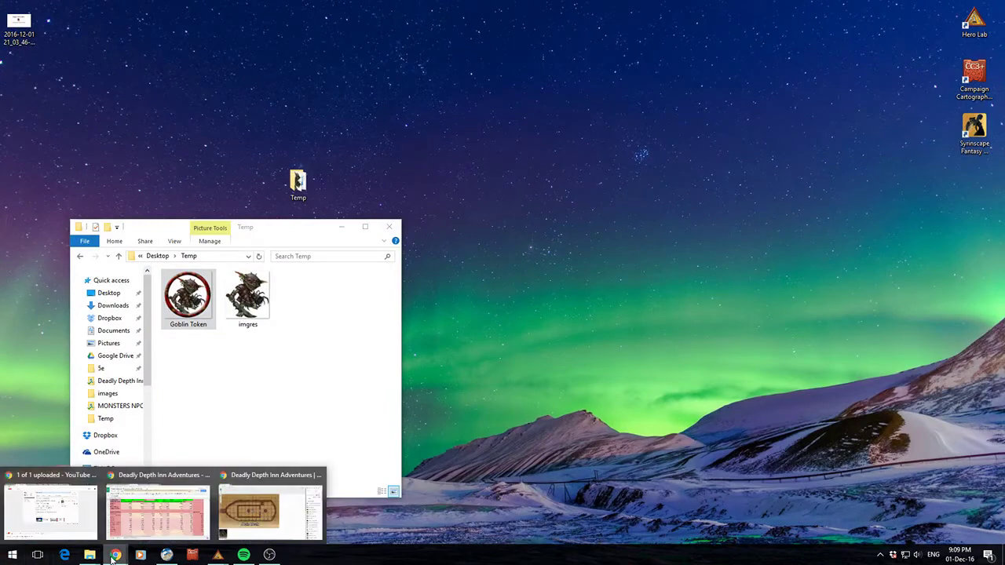
click(318, 488)
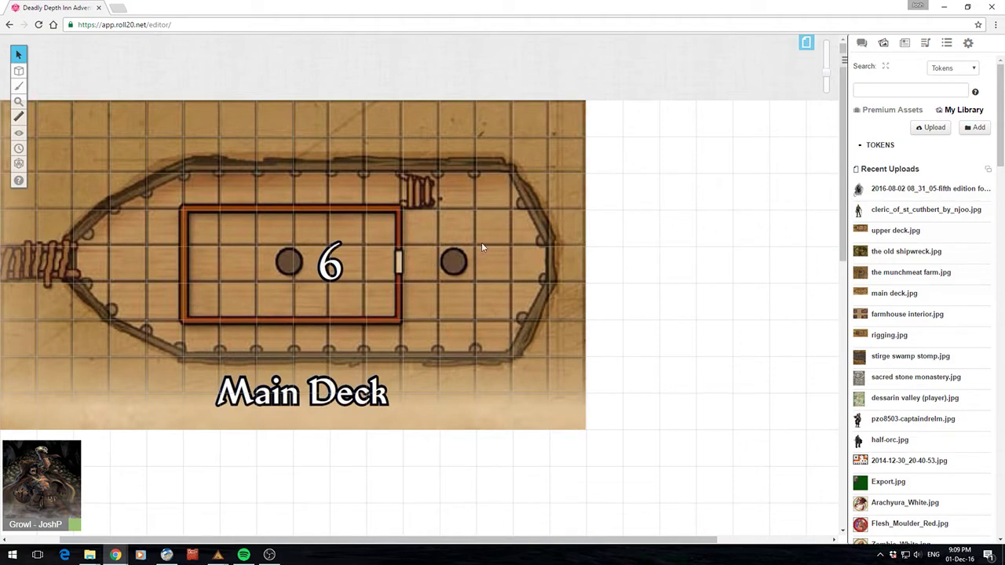
click(884, 45)
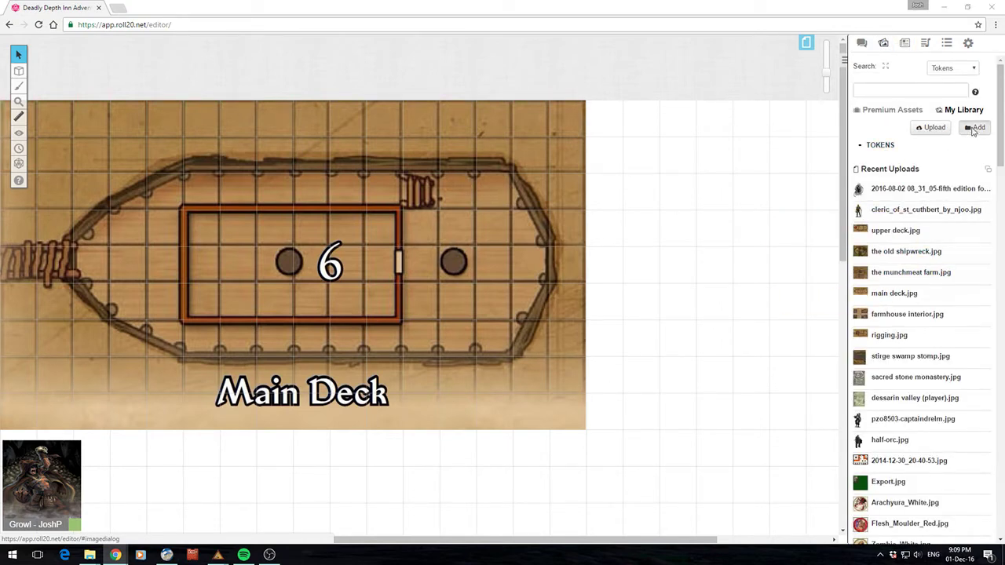
click(975, 127)
click(587, 117)
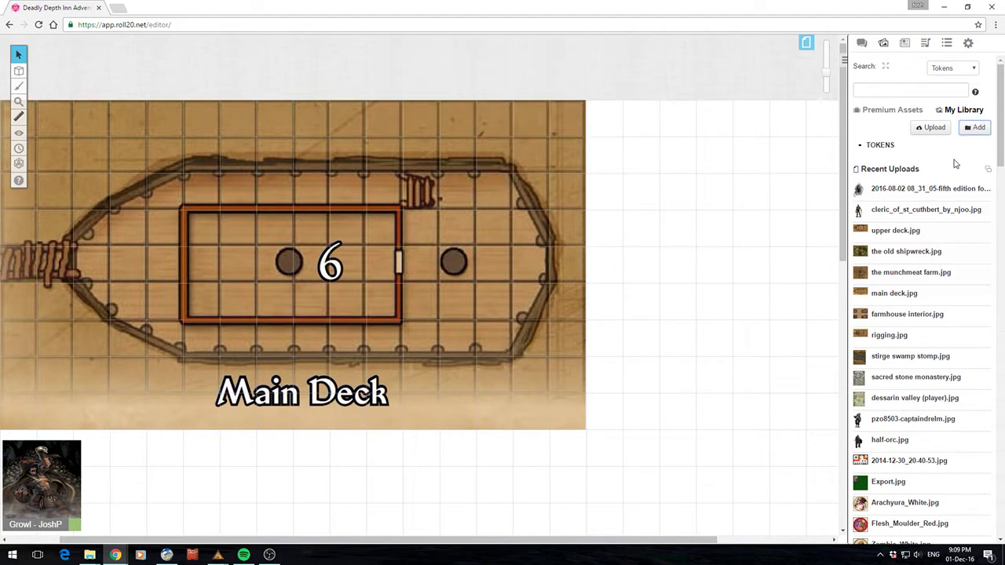
click(881, 146)
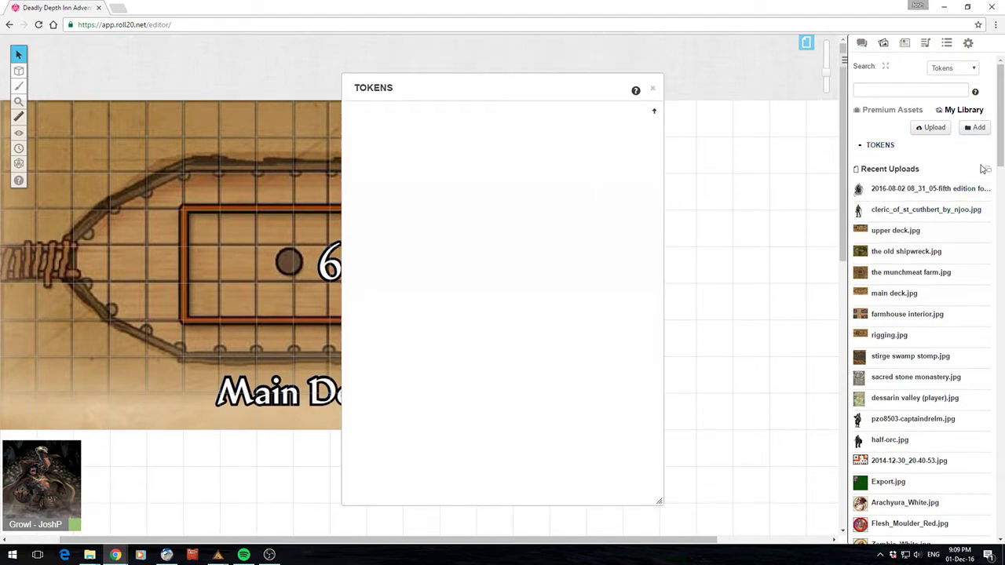
- Upload the Goblin Token image from the Temp folder to the Roll20 art library
click(930, 127)
click(505, 280)
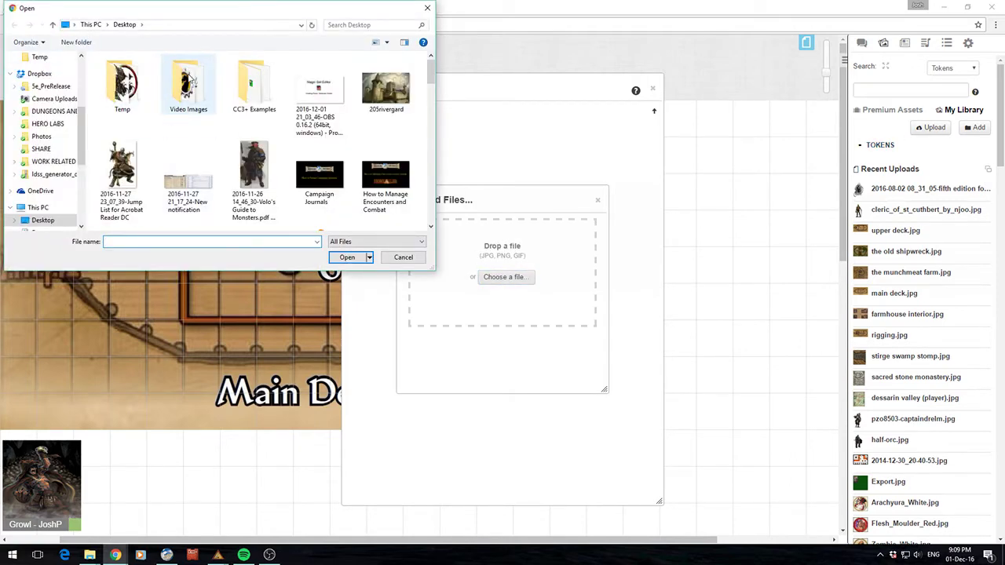
double_click(121, 85)
click(122, 98)
click(347, 257)
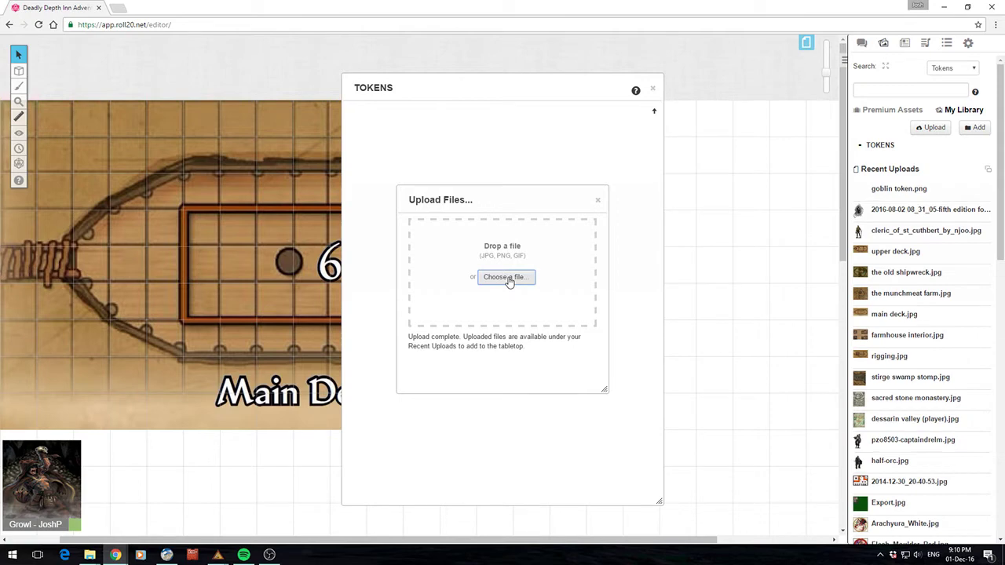
- File goblin token.png into the TOKENS folder and drop the token onto the map
click(599, 199)
drag(863, 188, 416, 181)
drag(476, 83, 675, 86)
drag(601, 150, 422, 248)
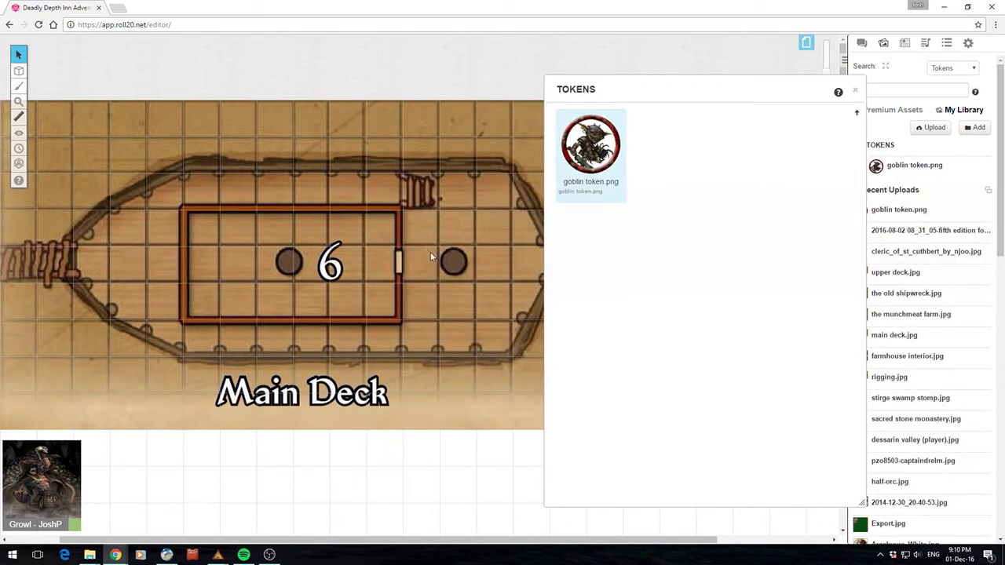
click(854, 90)
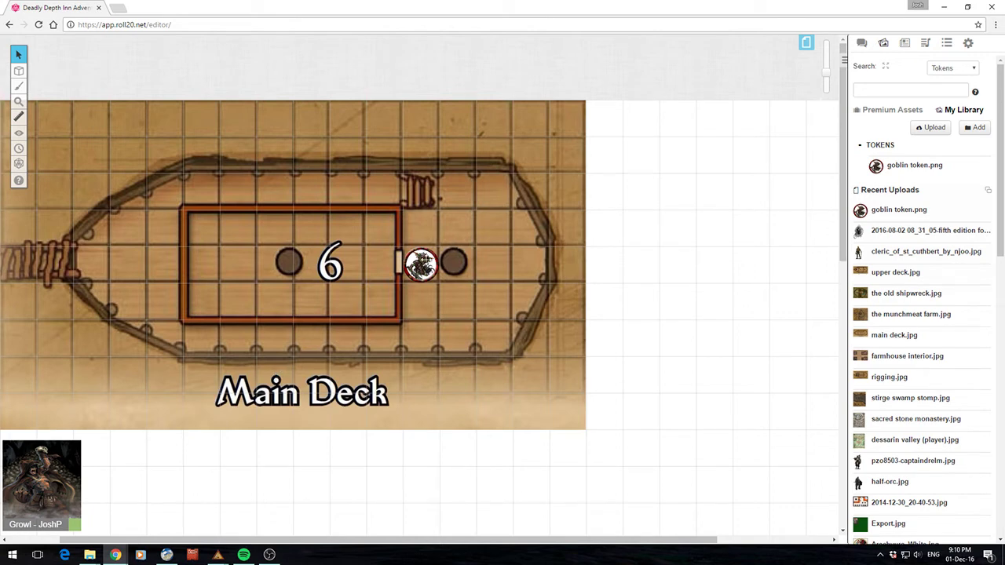
- Move the goblin token onto the Main Deck's upper left, duplicating it via copy-paste
drag(420, 266, 384, 191)
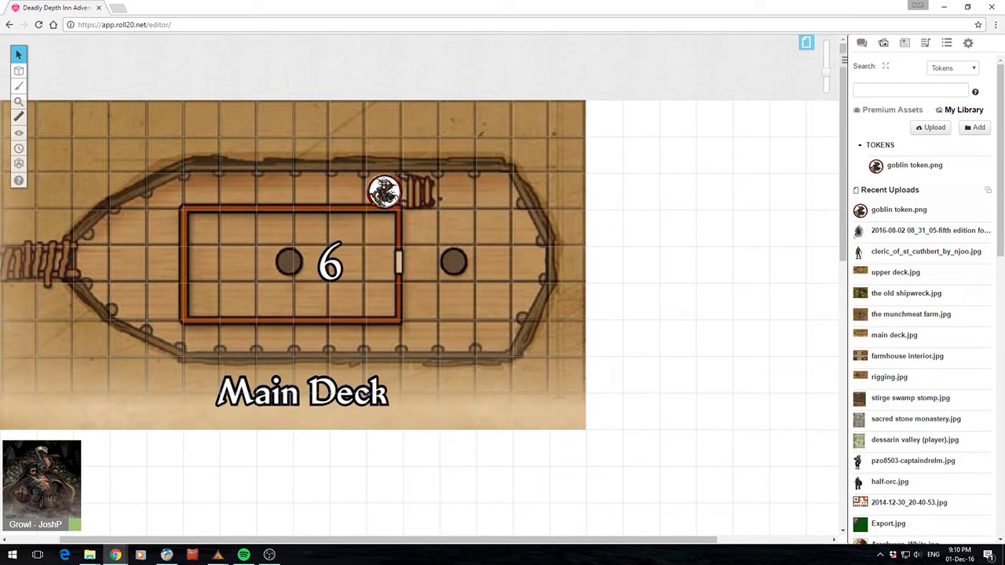
key(ctrl+c)
key(ctrl+v)
drag(314, 248, 164, 190)
click(564, 180)
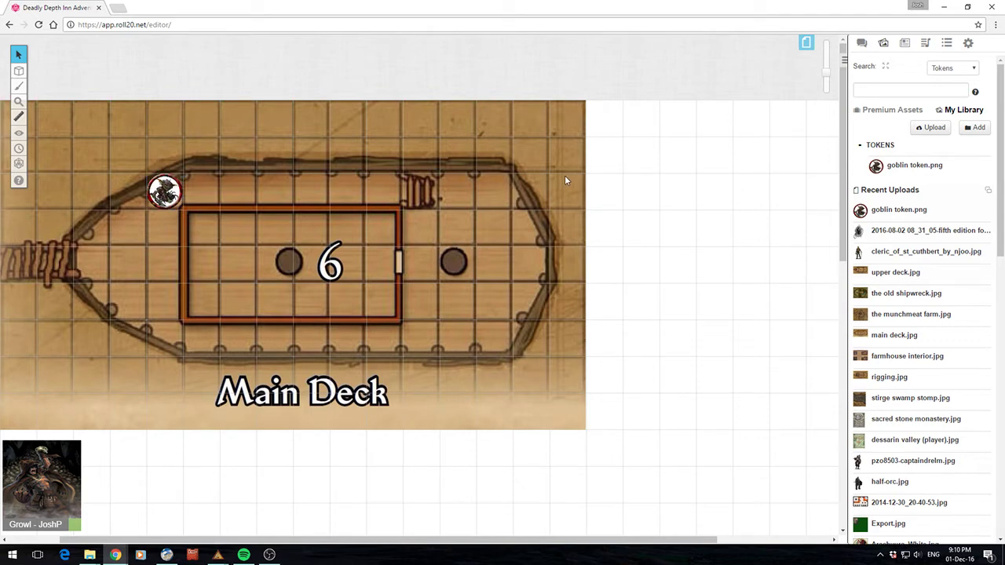
- Minimize Chrome and bring the Temp folder window up higher on the desktop
click(943, 6)
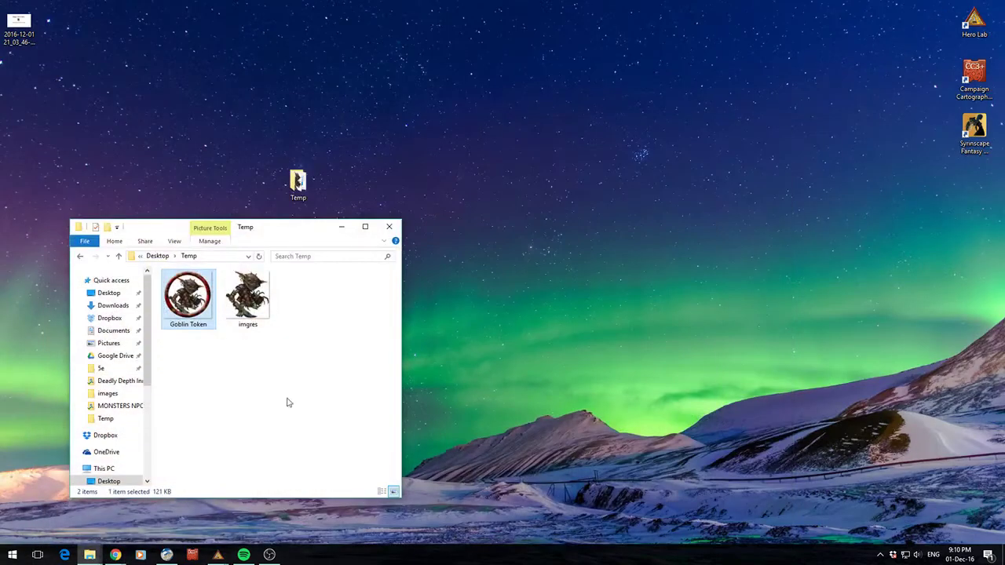
click(259, 527)
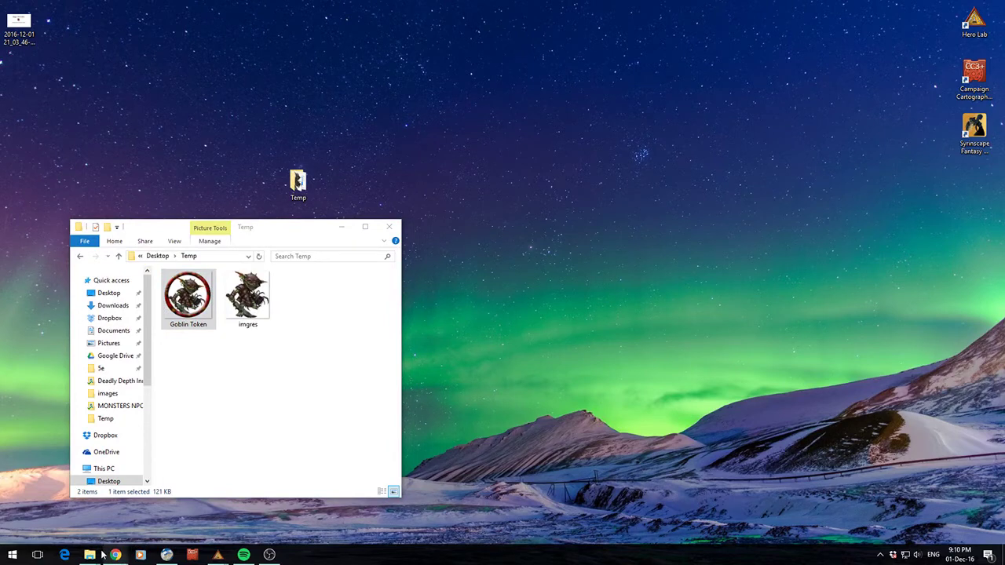
click(151, 484)
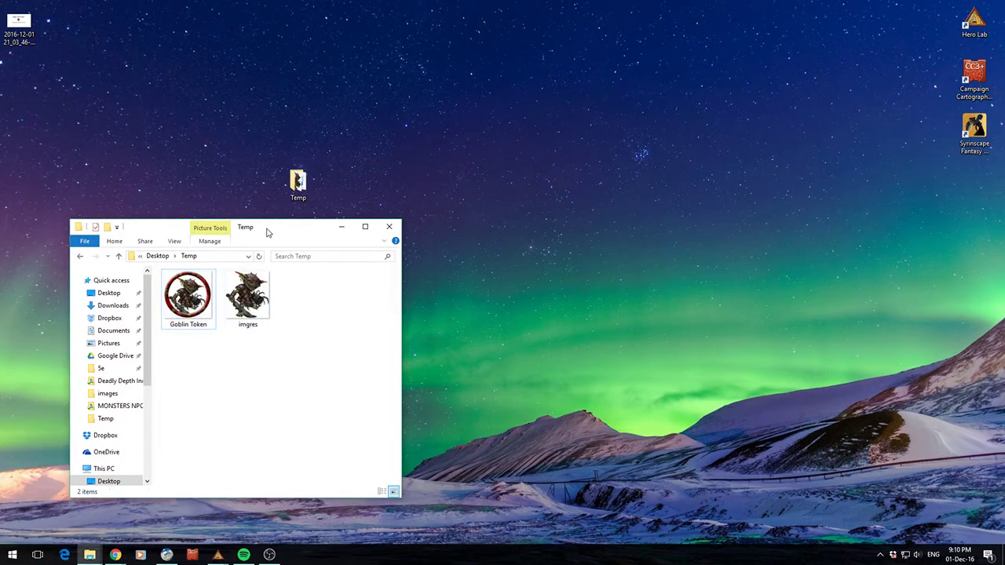
drag(267, 233, 372, 86)
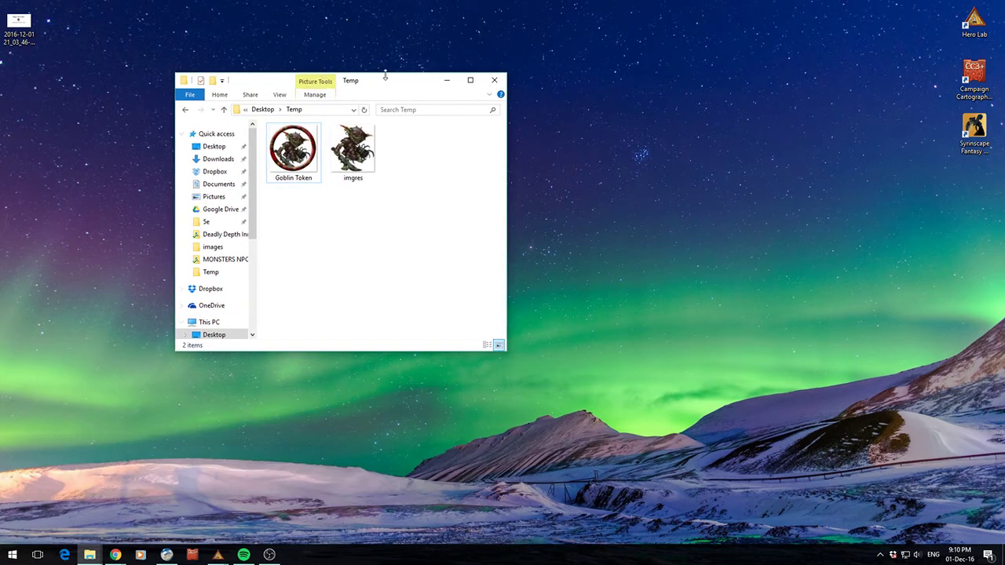
- Close the Temp folder with Alt+F4 and return to the Roll20 Main Deck map
key(alt+F4)
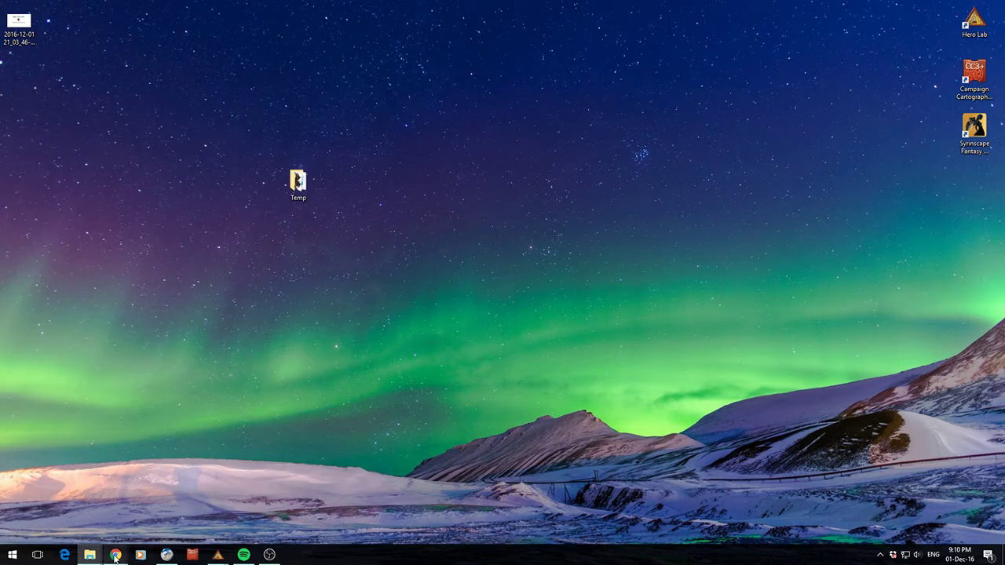
mouse_move(116, 554)
click(265, 524)
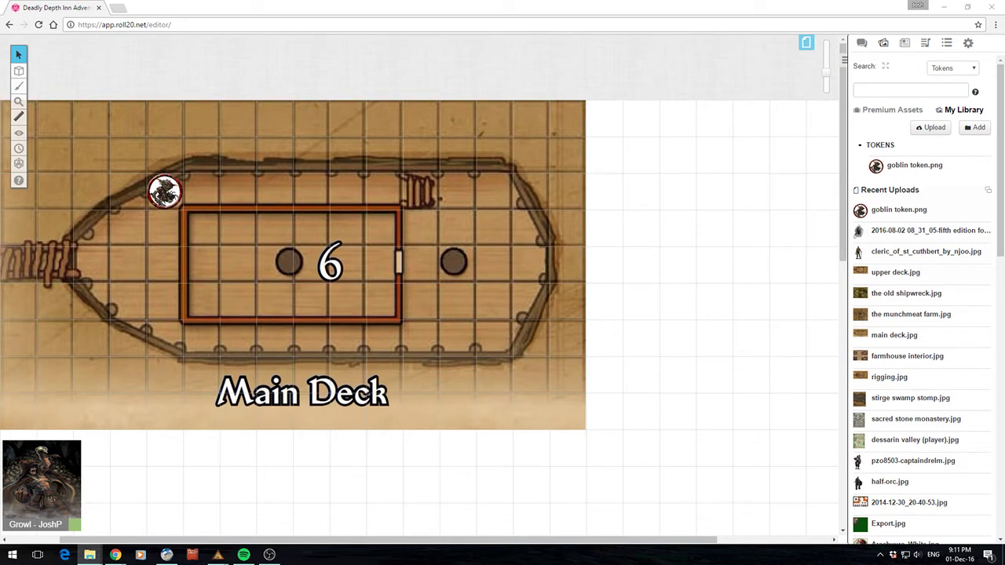
- Browse the TOKEN CREATOR TOOL folder's creature tokens, selecting the Dire_boar and Boar files
key(alt+Tab)
scroll(463, 227, down, 2)
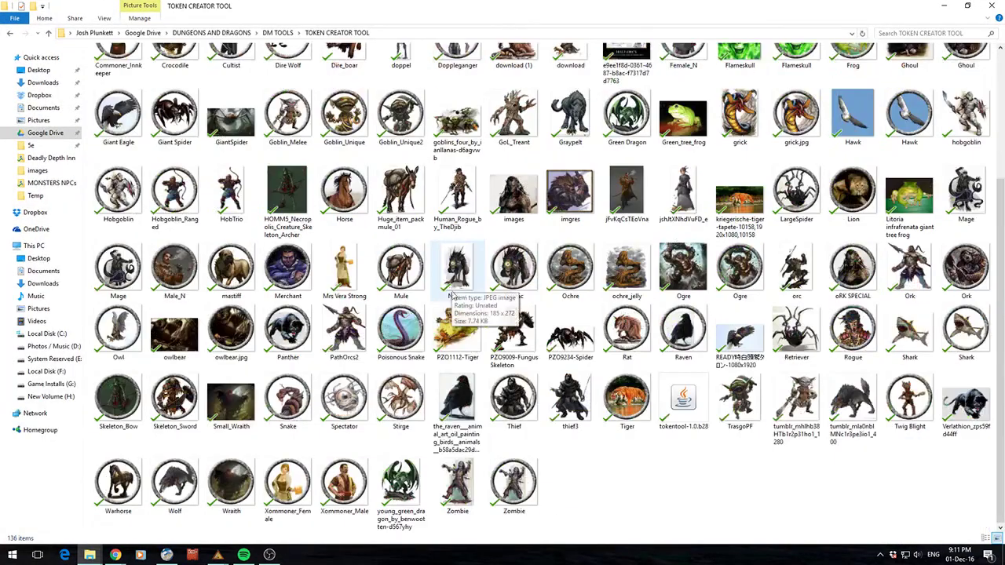
scroll(456, 267, up, 2)
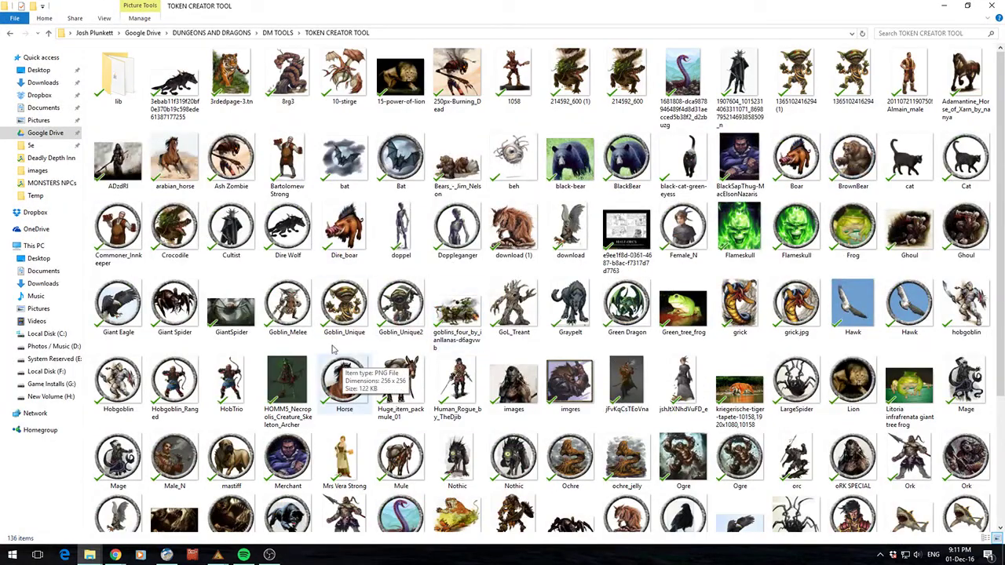
scroll(320, 336, down, 3)
scroll(320, 336, up, 3)
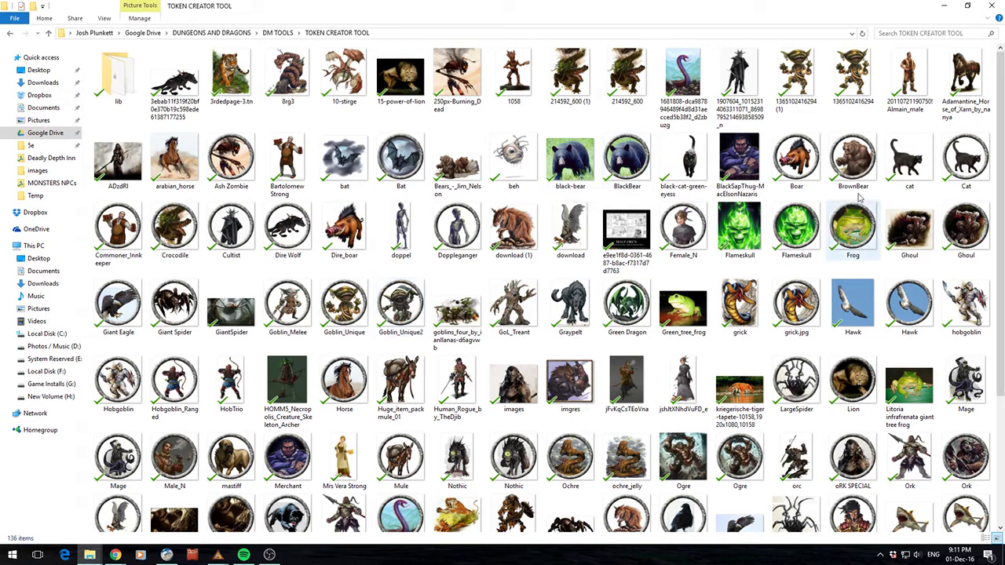
click(340, 236)
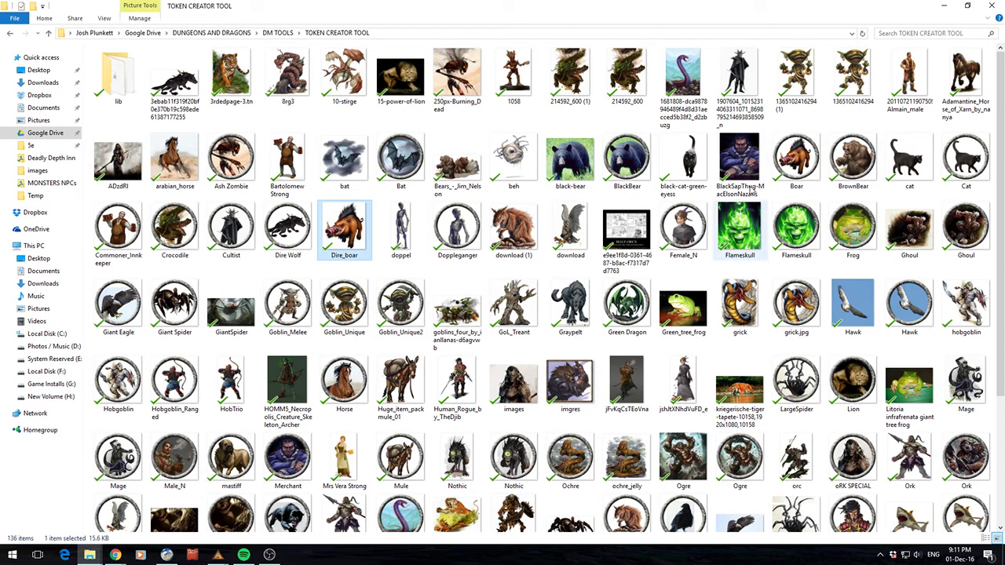
click(795, 163)
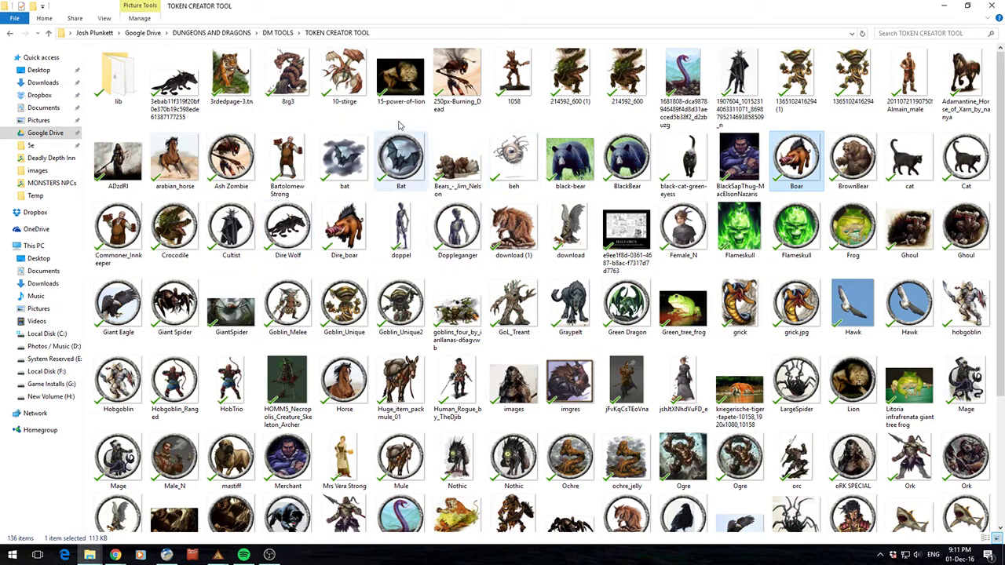
click(458, 229)
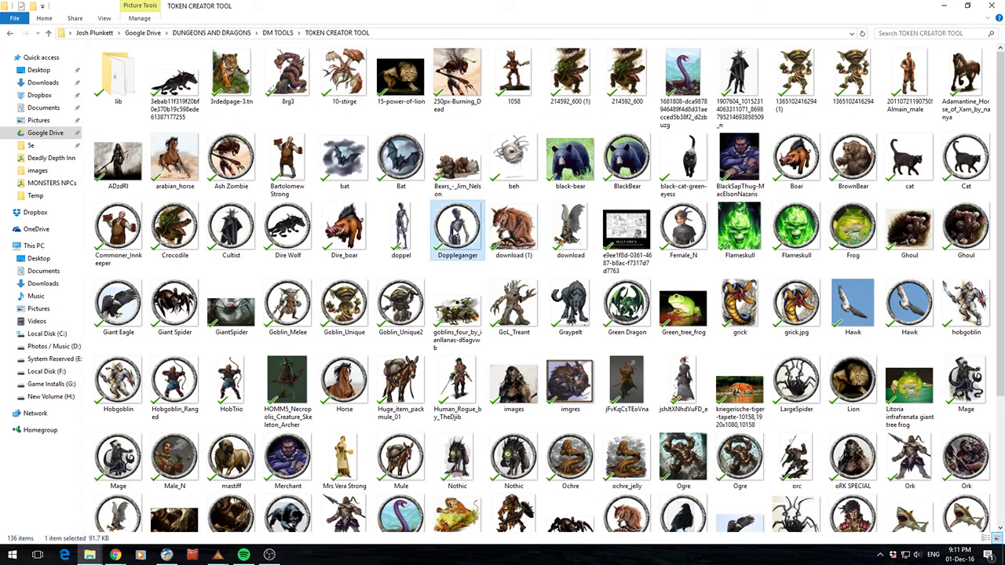
click(287, 307)
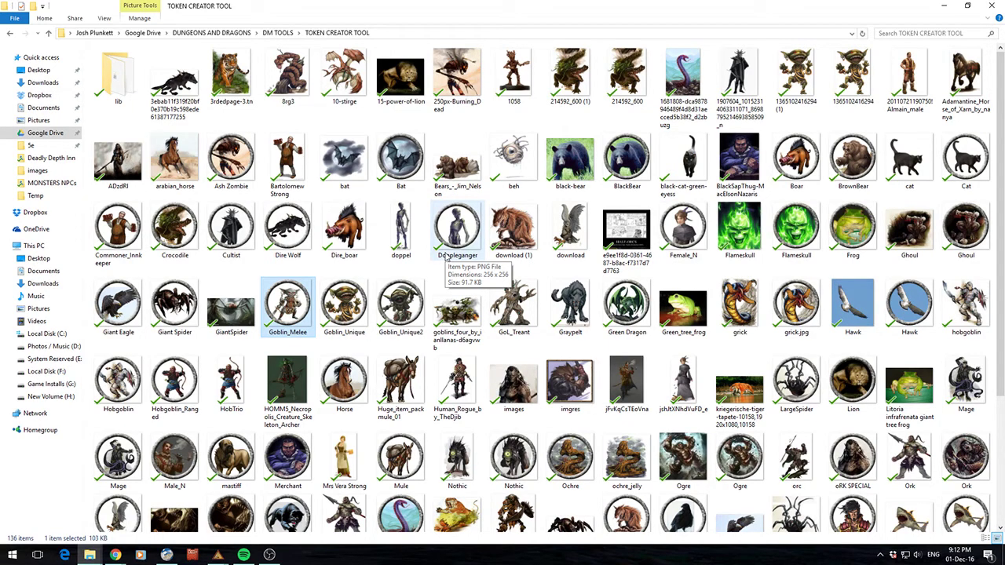
- In Roll20, place two more goblin tokens by the room's lower-right and upper-right corners
click(116, 555)
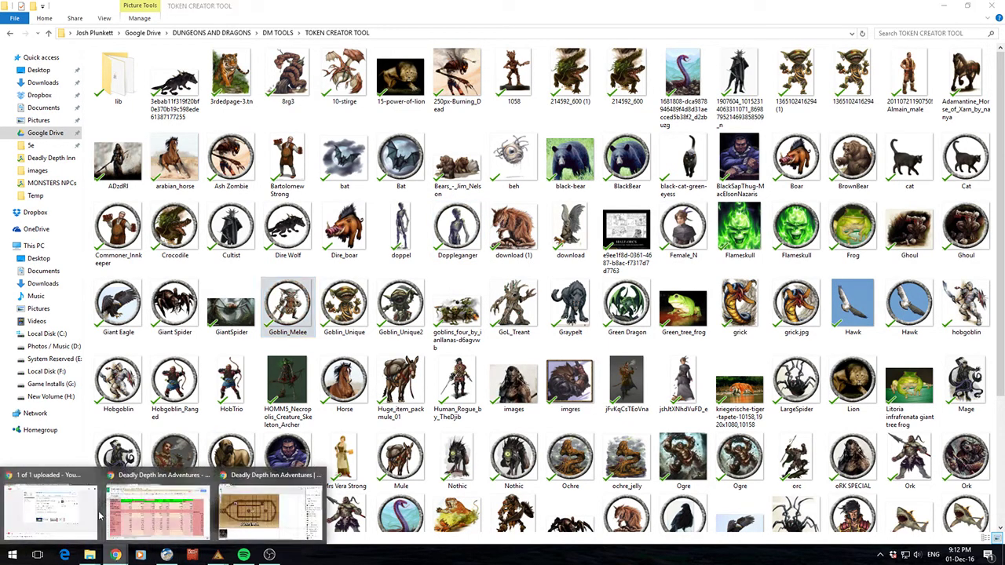
click(271, 510)
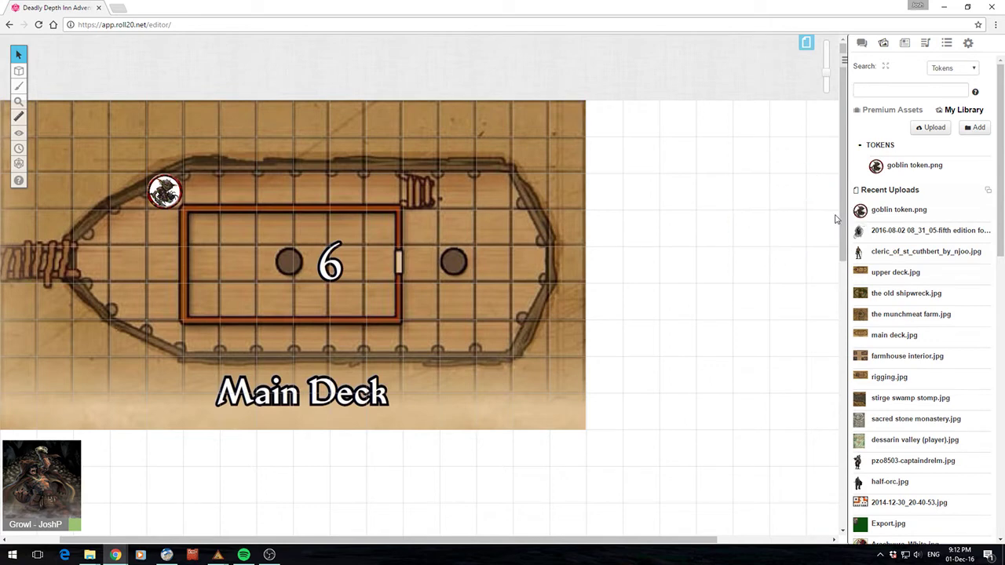
drag(860, 209, 418, 278)
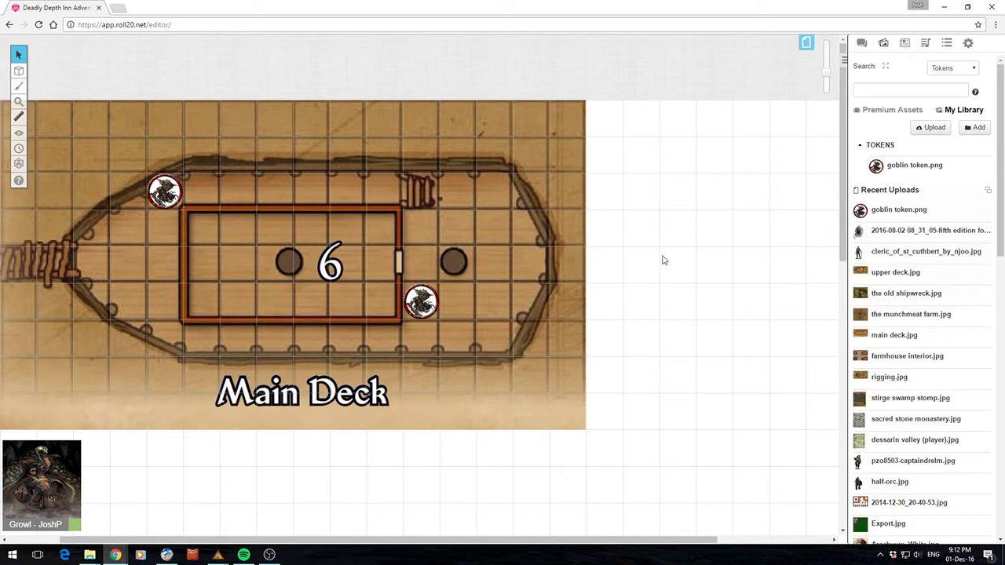
drag(860, 209, 420, 191)
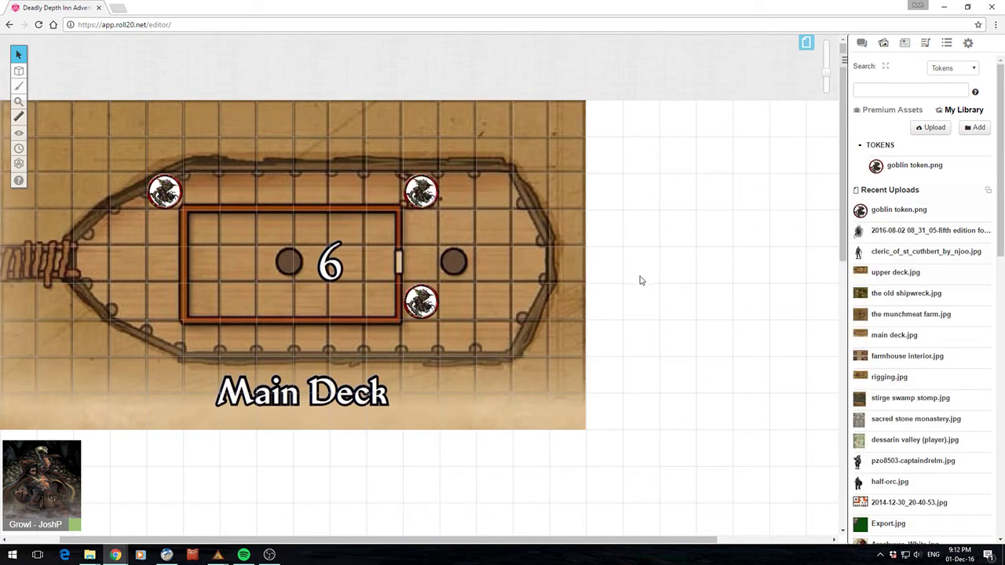
click(943, 6)
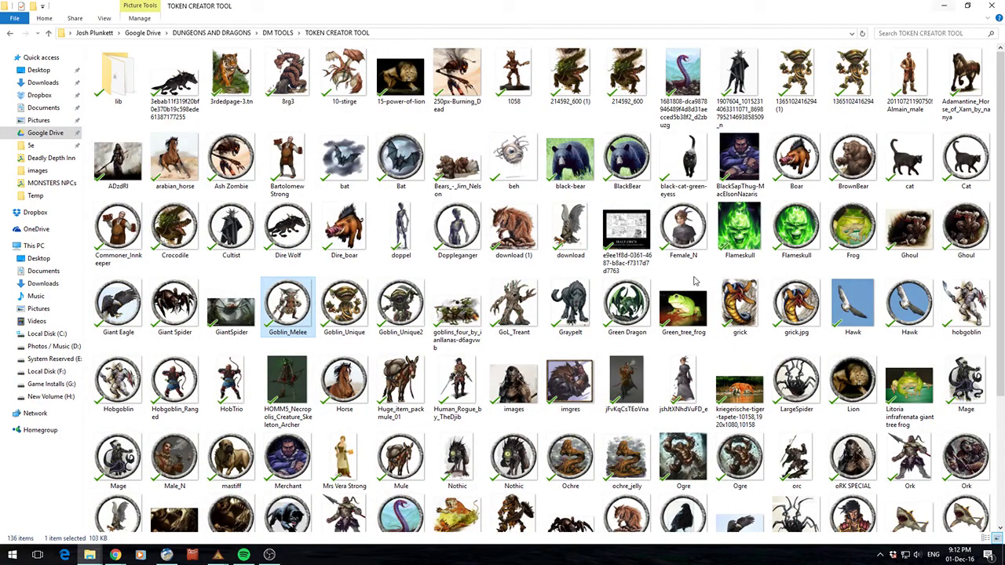
- Launch tokentool-1.0.b28 and snap it to the right half beside the creature image folder
scroll(694, 281, down, 3)
click(683, 398)
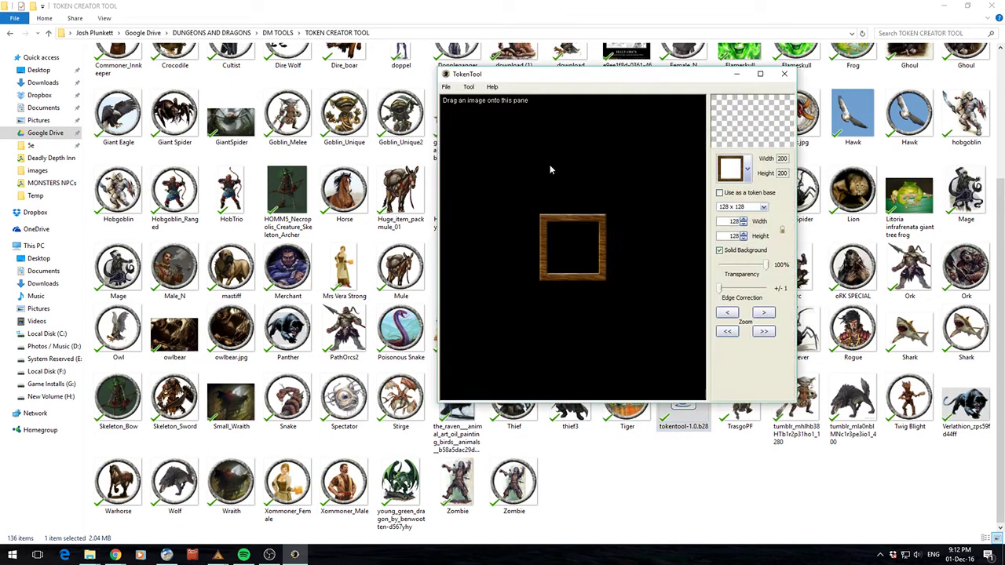
click(720, 6)
key(super+Left)
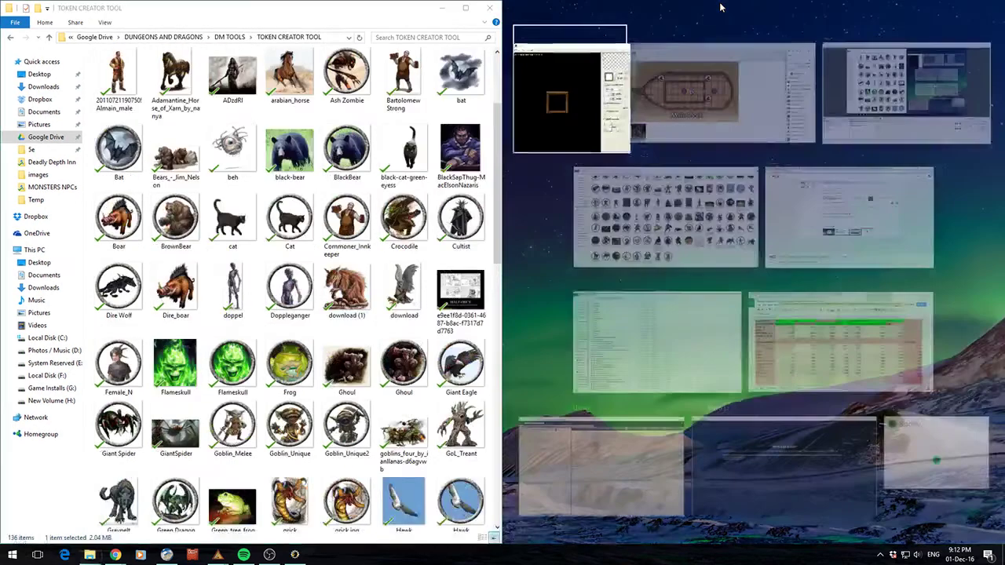
click(572, 78)
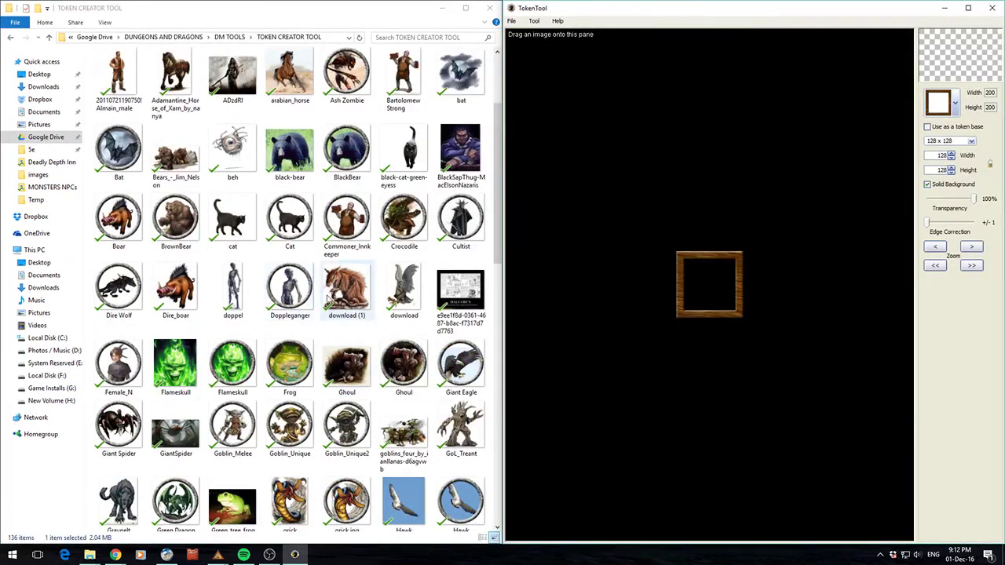
- Load 'download (1)' into TokenTool, fit it inside the square frame, and set size 200 x 200
drag(347, 290, 716, 322)
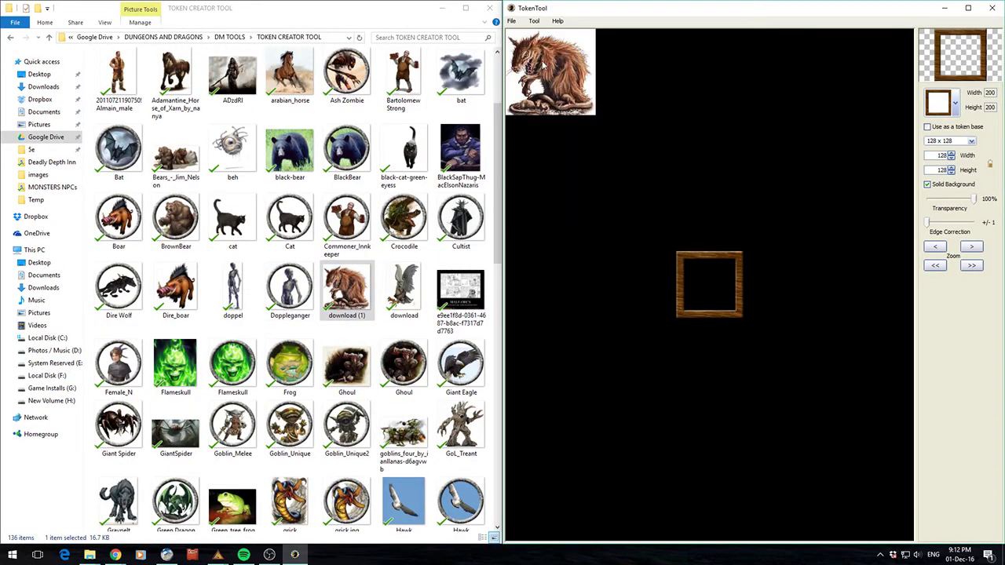
drag(551, 64, 723, 286)
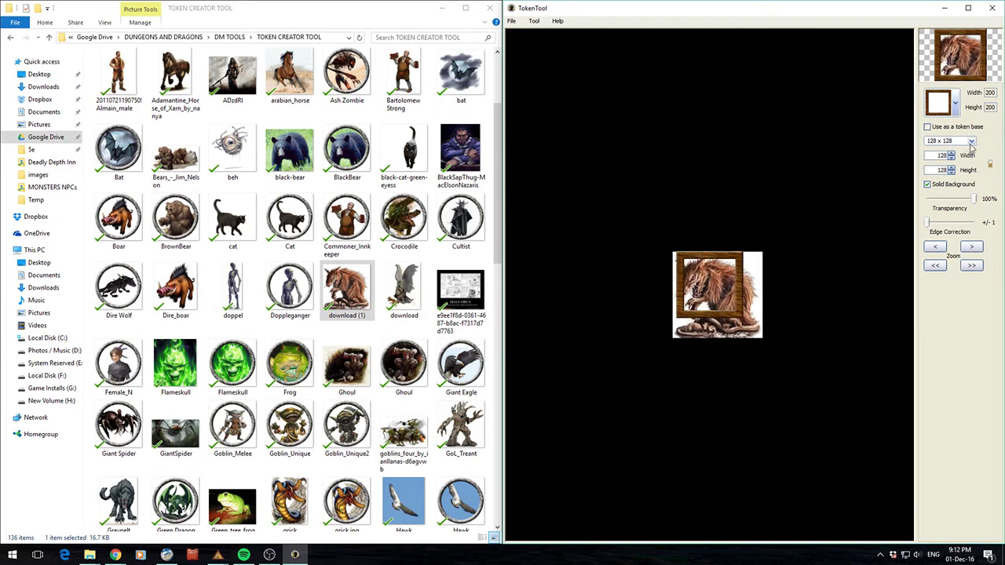
click(971, 140)
click(950, 161)
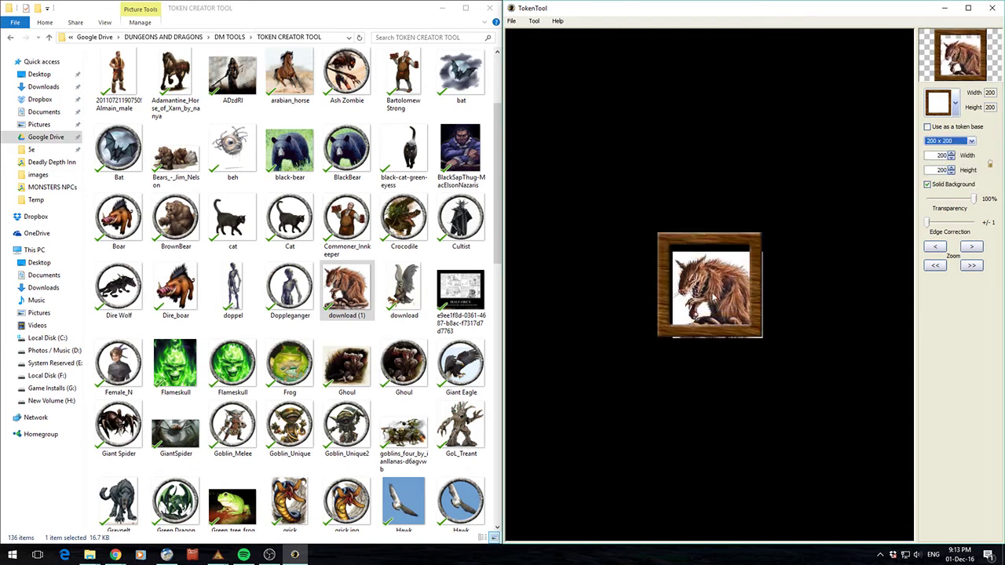
scroll(709, 292, up, 5)
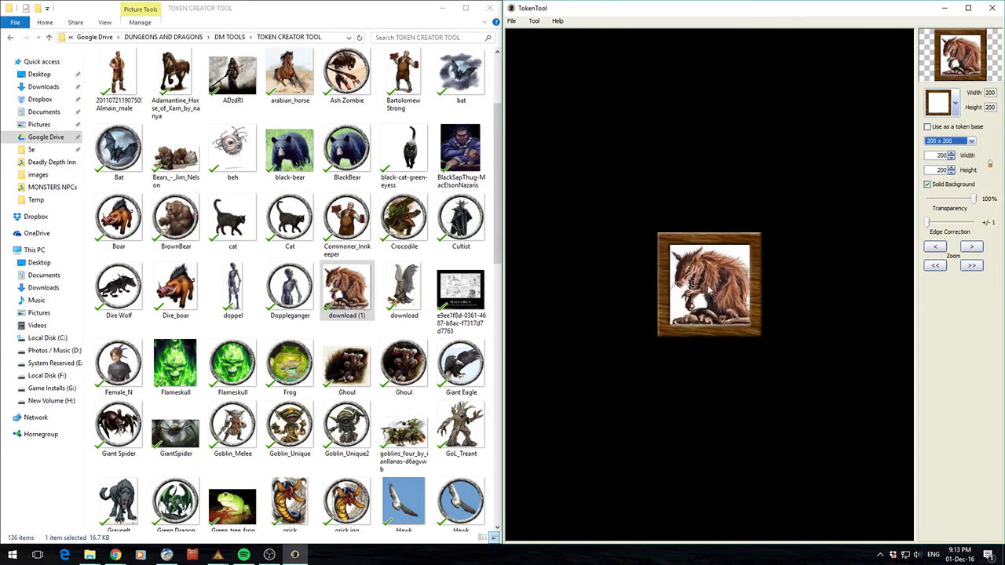
click(724, 449)
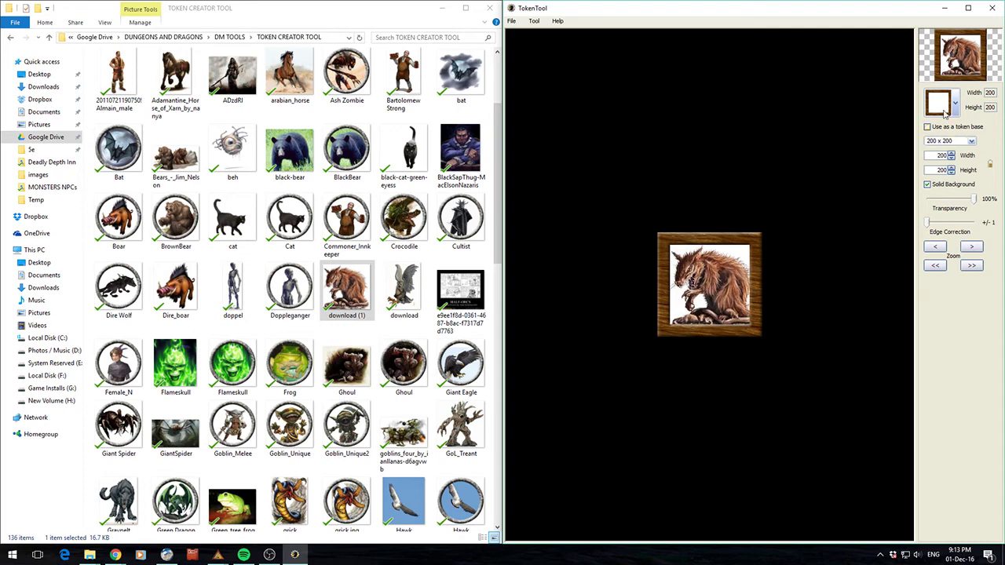
- Save the framed token as 'Dire Rat' in the Temp folder on the Desktop
click(511, 21)
click(517, 42)
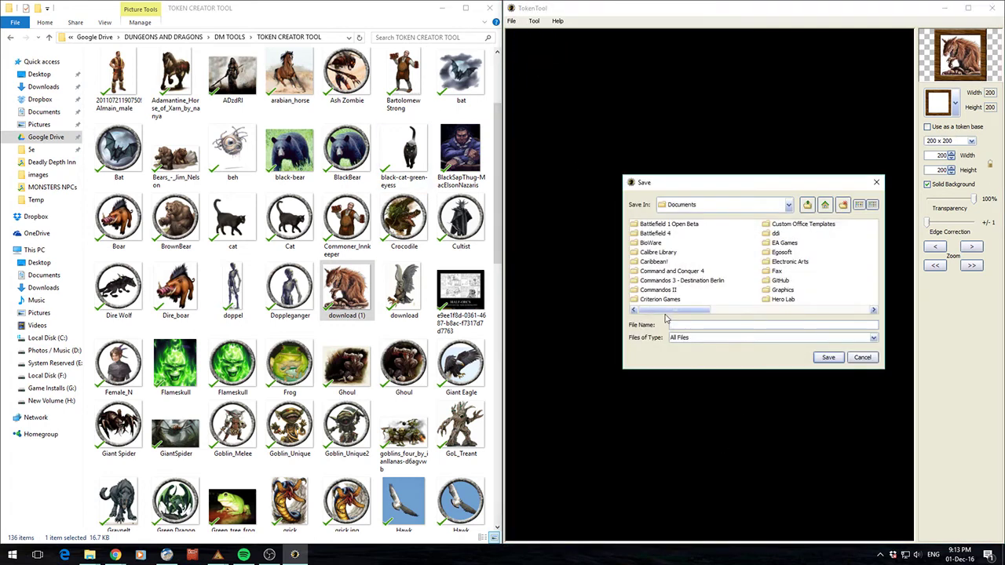
click(807, 205)
click(806, 205)
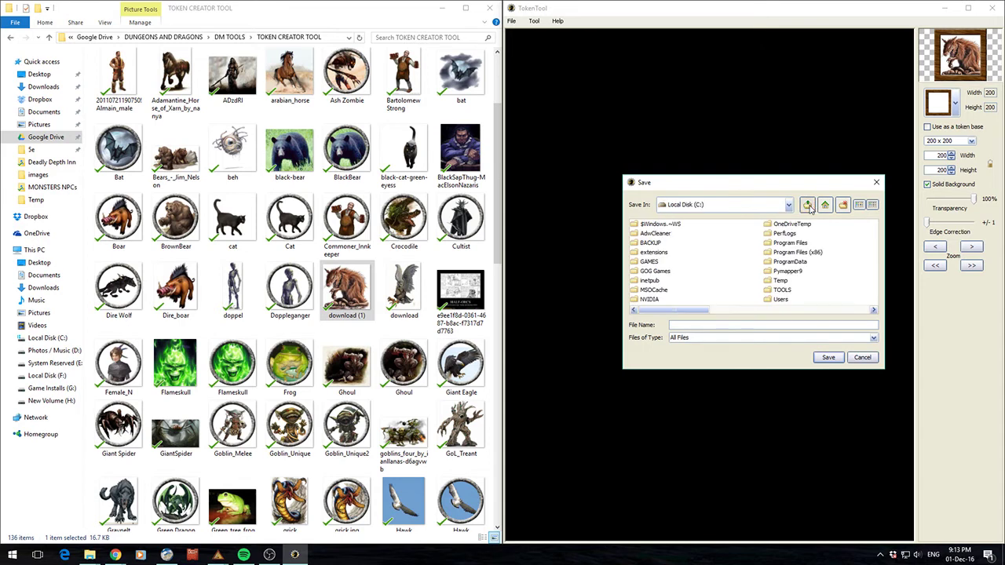
click(806, 205)
click(805, 206)
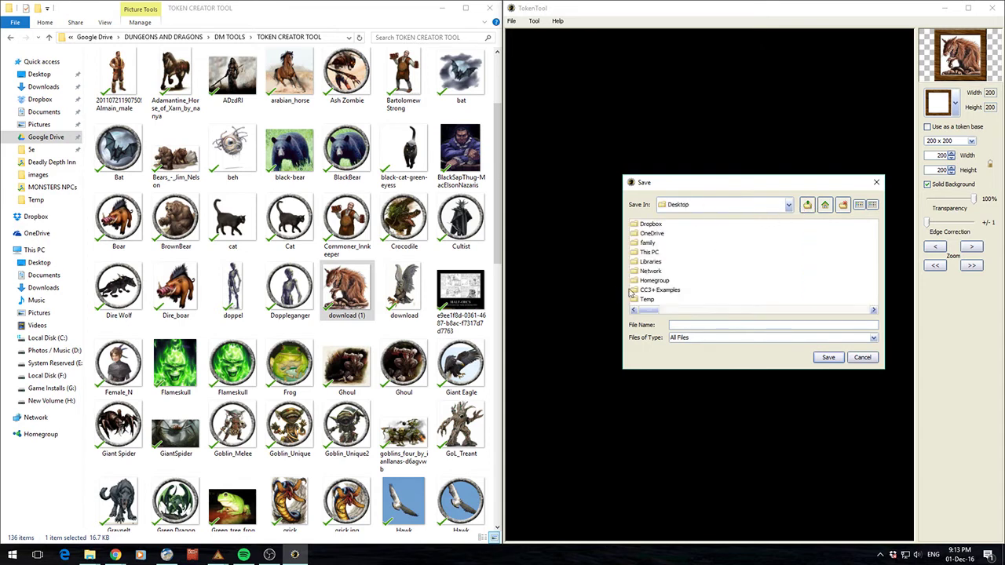
double_click(646, 299)
click(688, 324)
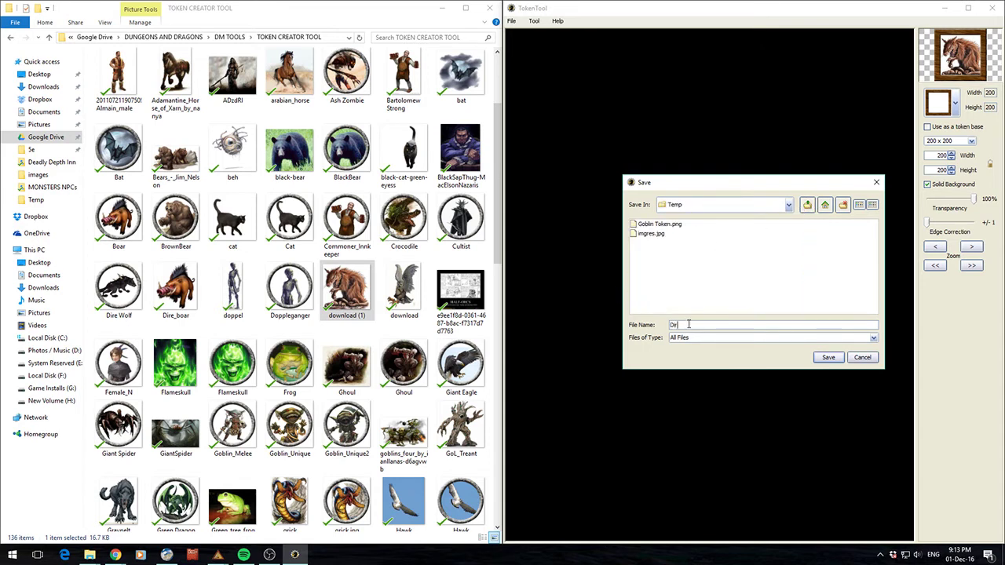
text(Dire Rat)
key(Return)
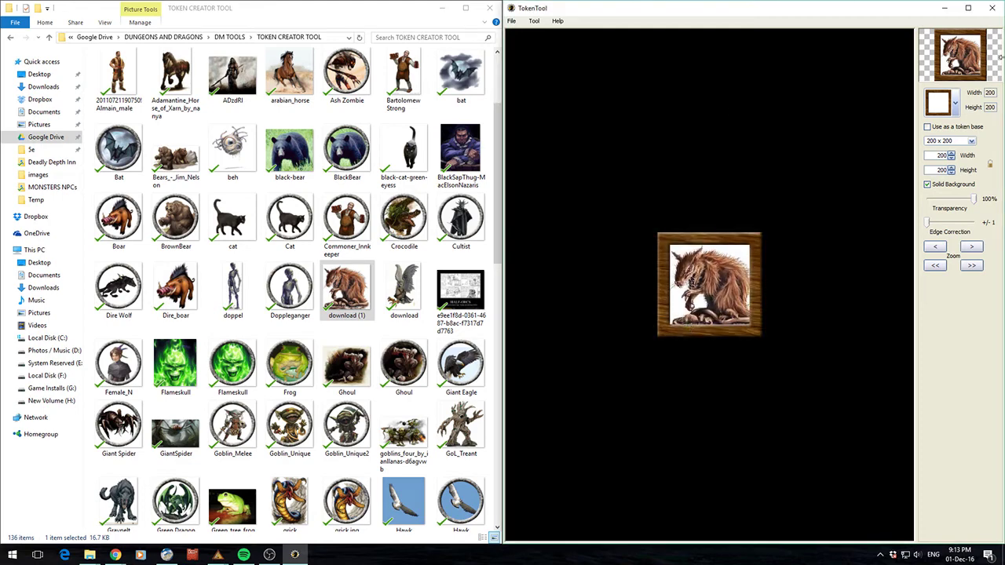
- Close TokenTool, minimize the creature image folder, and open the desktop Temp folder
click(992, 8)
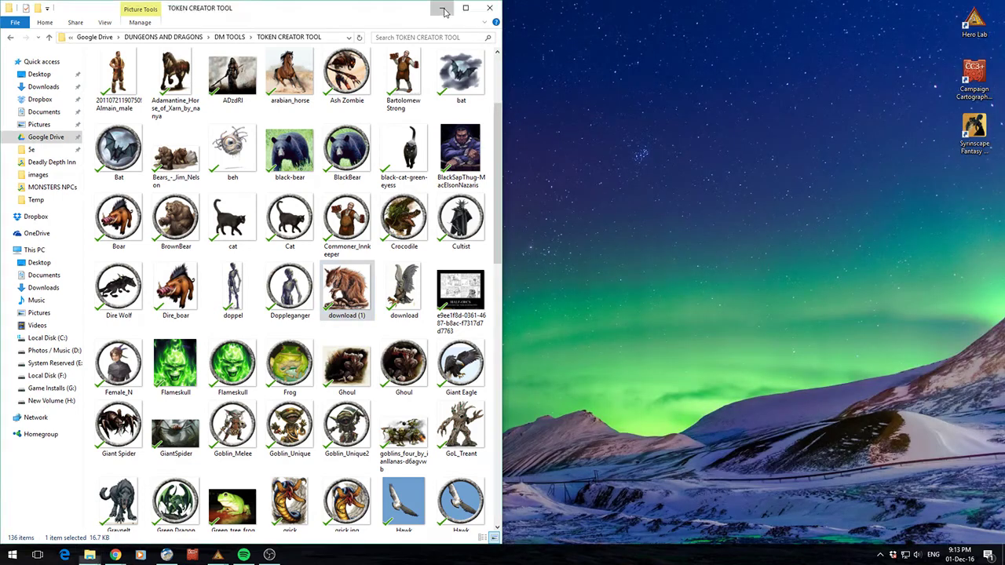
click(442, 8)
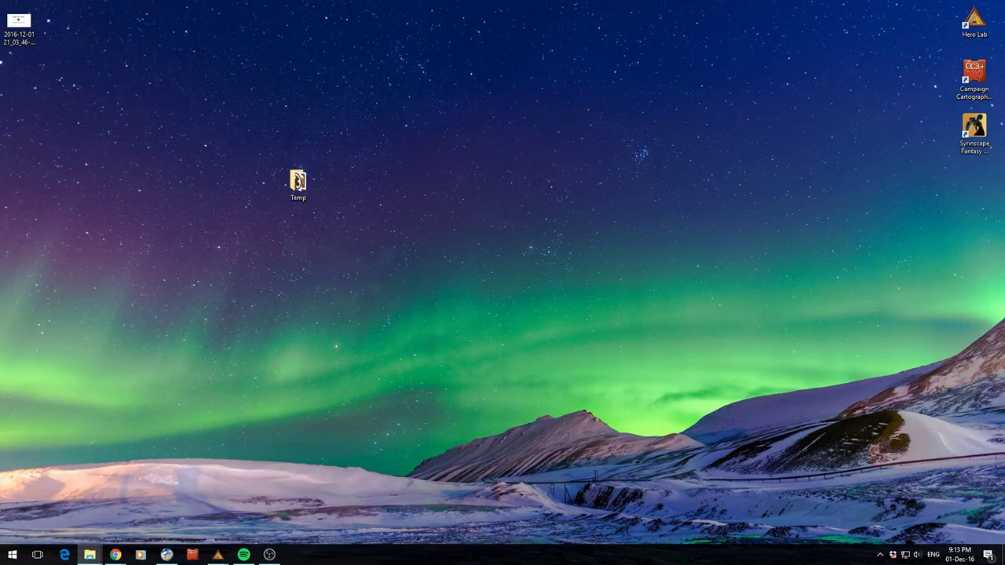
double_click(298, 181)
drag(385, 139, 404, 131)
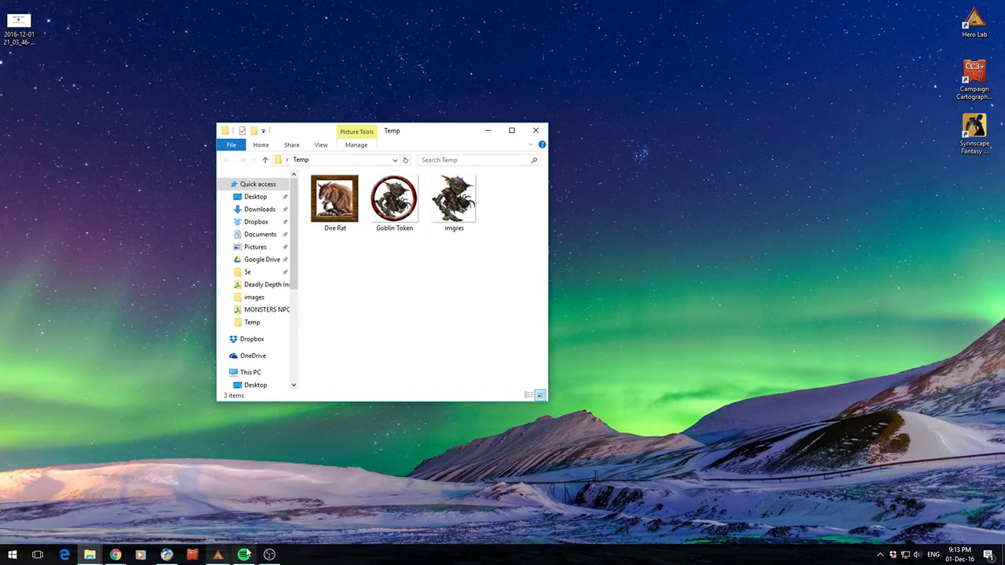
- Upload Dire Rat from the Temp folder to Roll20 and drag dire rat.png onto the map
mouse_move(115, 555)
click(275, 503)
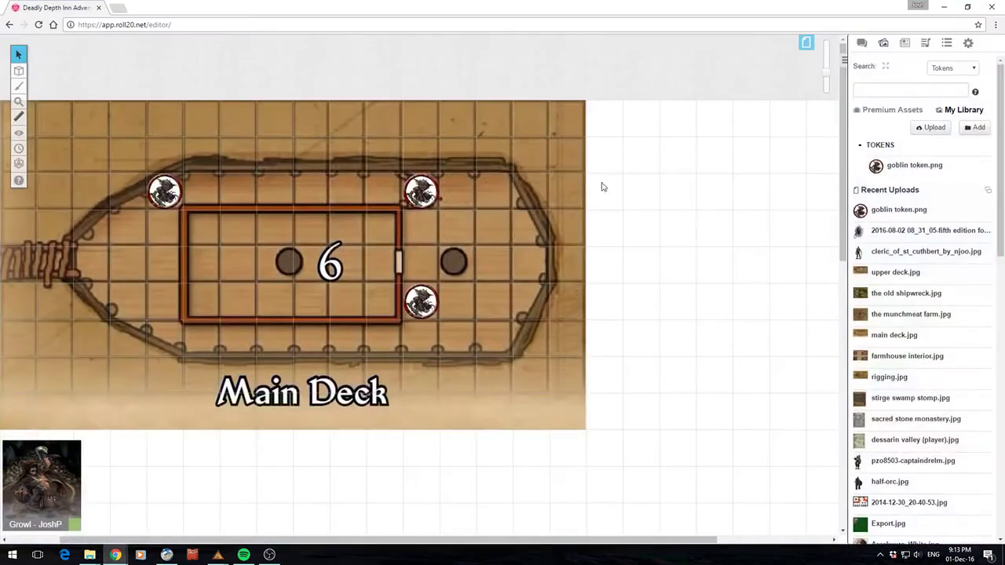
click(934, 127)
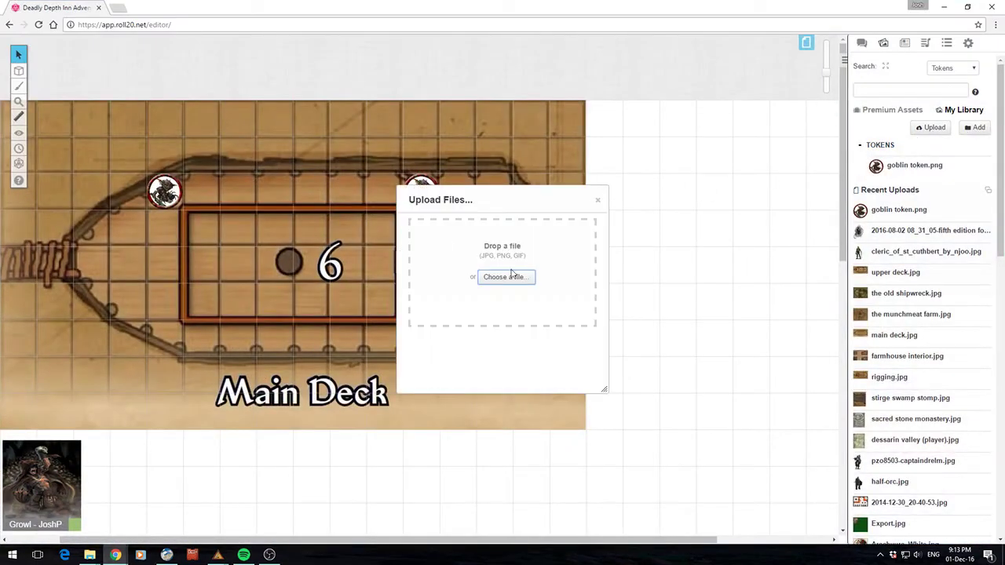
mouse_move(140, 555)
click(294, 510)
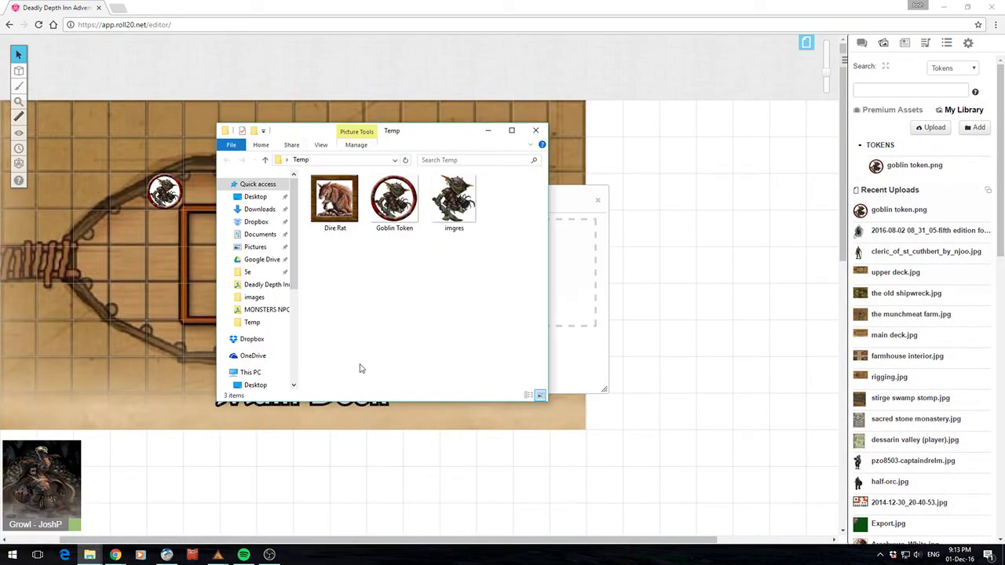
drag(334, 200, 541, 271)
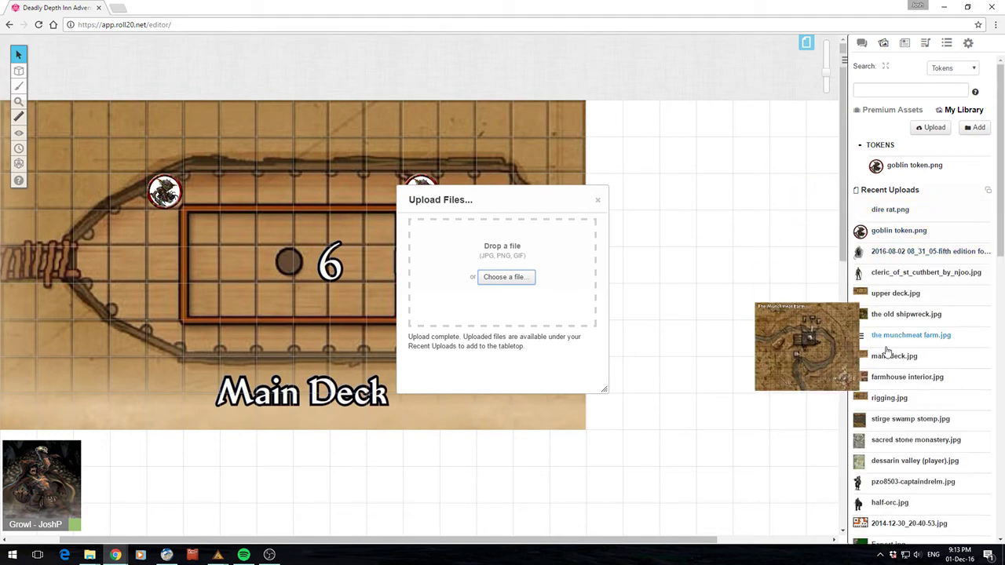
mouse_move(870, 223)
drag(871, 225, 198, 149)
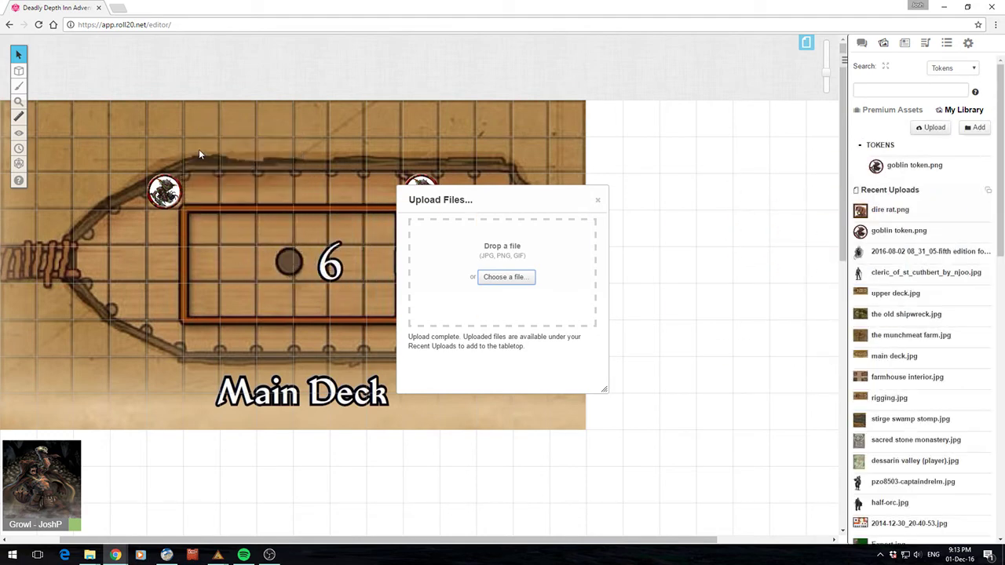
- Add a second dire rat token along the Main Deck's top edge, nudging it one square up-right
click(598, 200)
mouse_move(861, 217)
drag(861, 217, 383, 157)
click(328, 150)
click(347, 191)
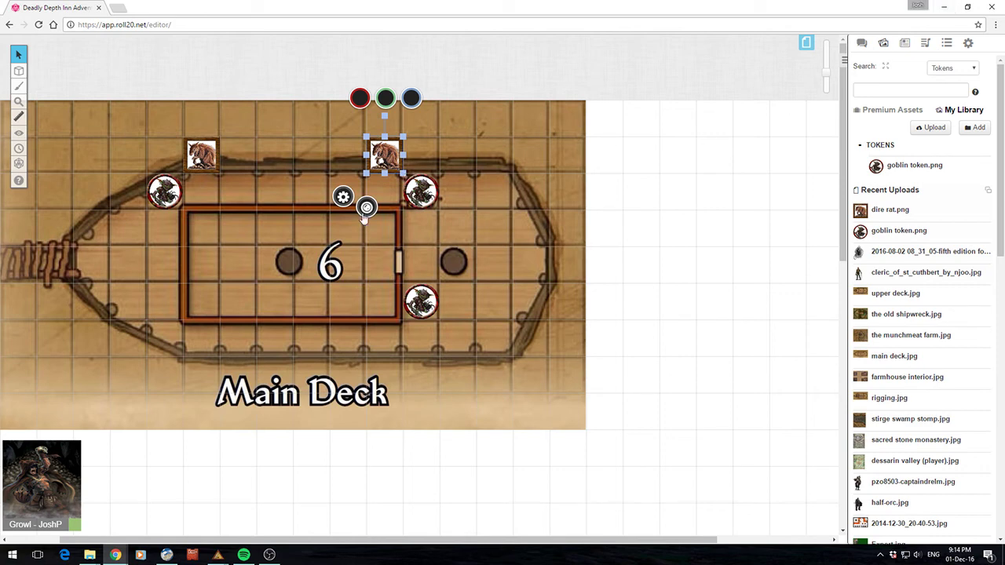
click(574, 205)
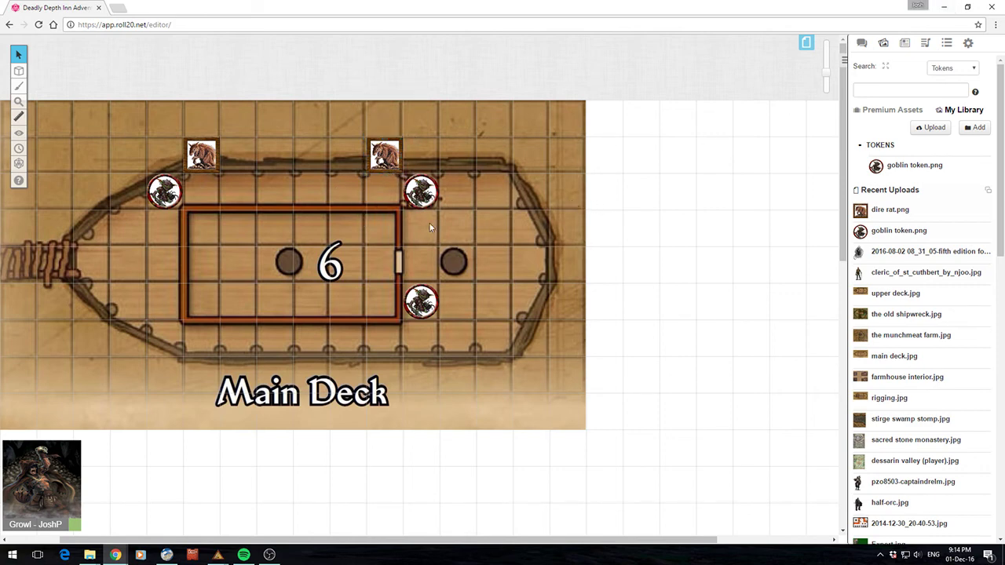